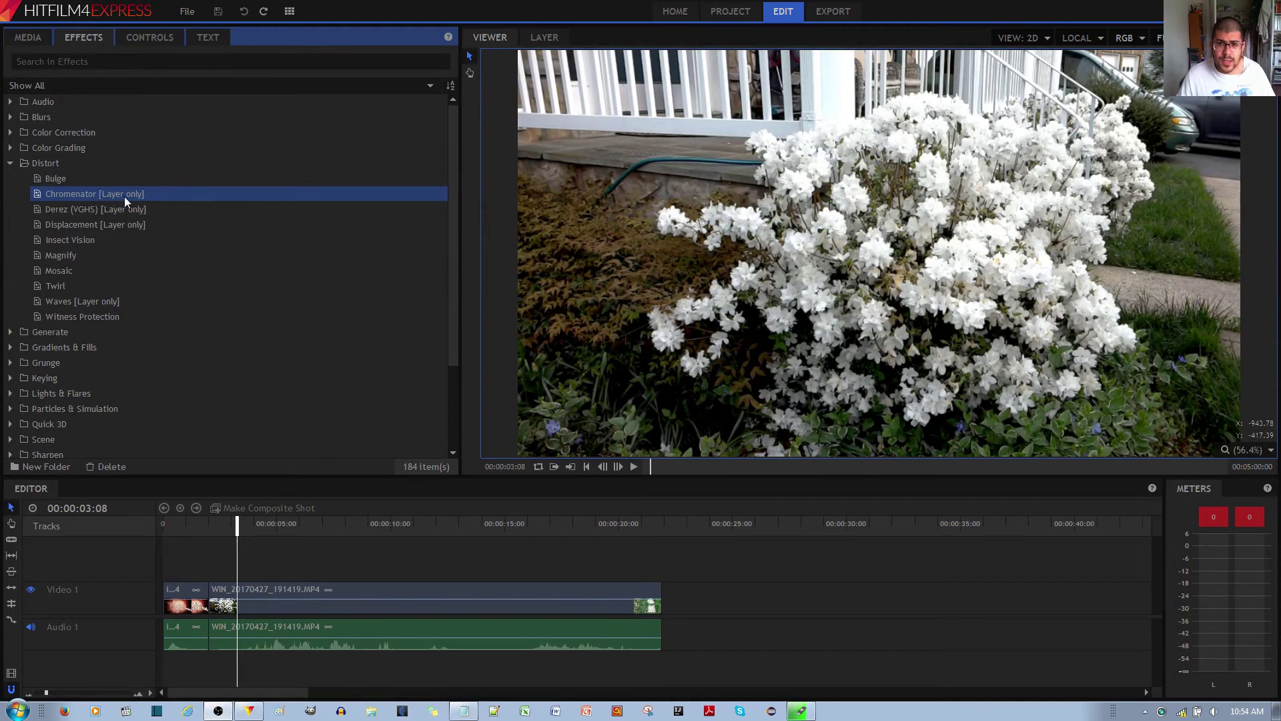
# Select the WIN_20170427 flower bush clip on the Video 1 track.
pyautogui.click(296, 589)
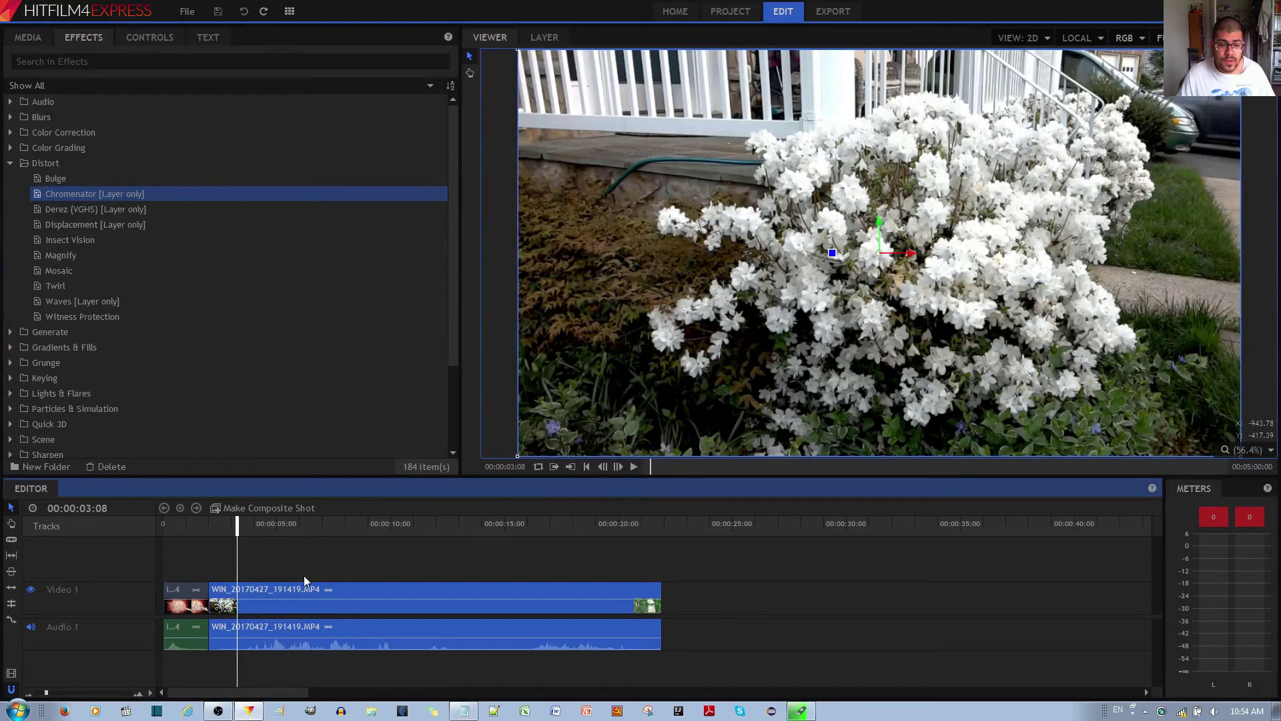
# Make a composite shot from the clip using Editor Sequence settings and Move with Clip.
pyautogui.click(280, 509)
pyautogui.click(666, 313)
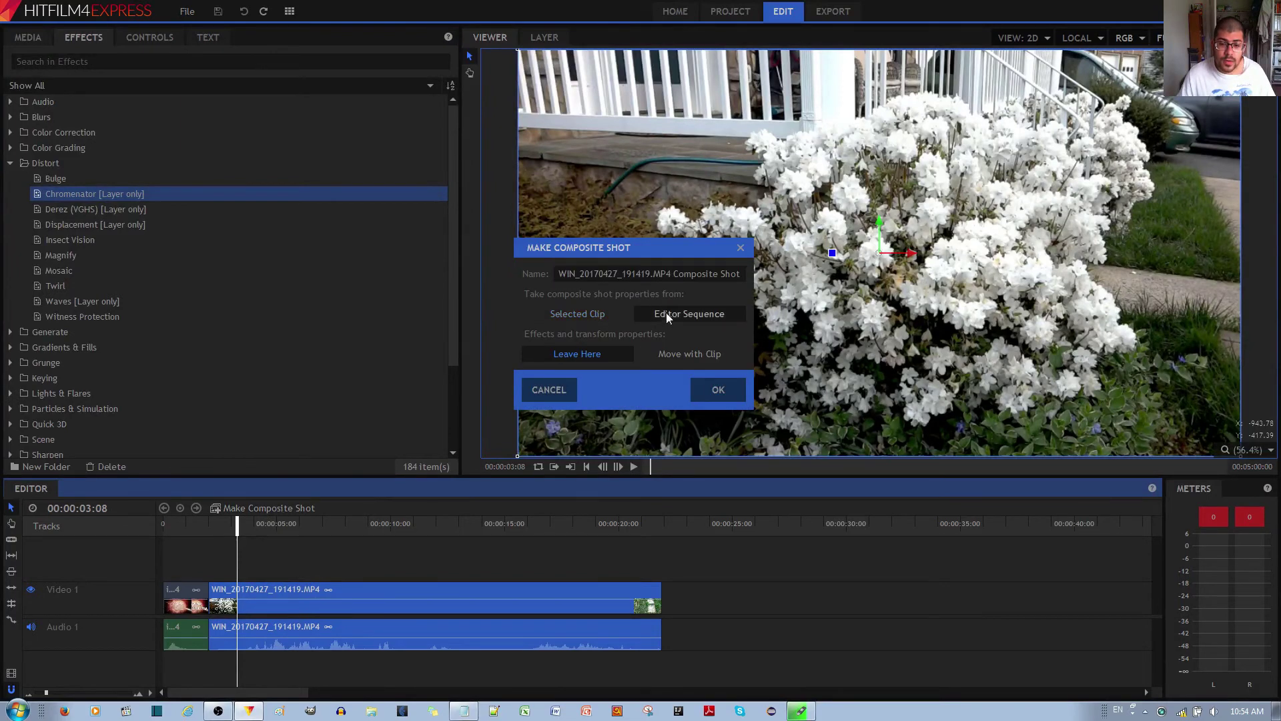
pyautogui.click(674, 355)
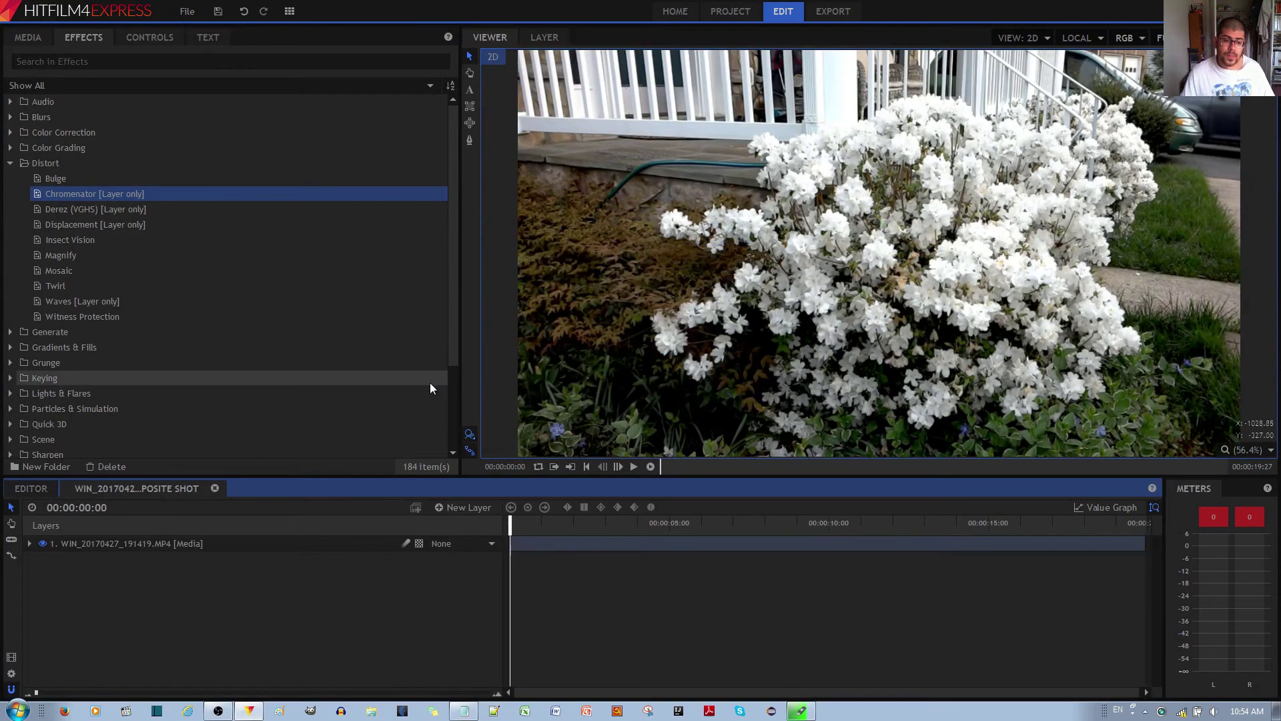
# Apply Chromenator to the flower layer and bring up its settings in Controls.
pyautogui.click(30, 547)
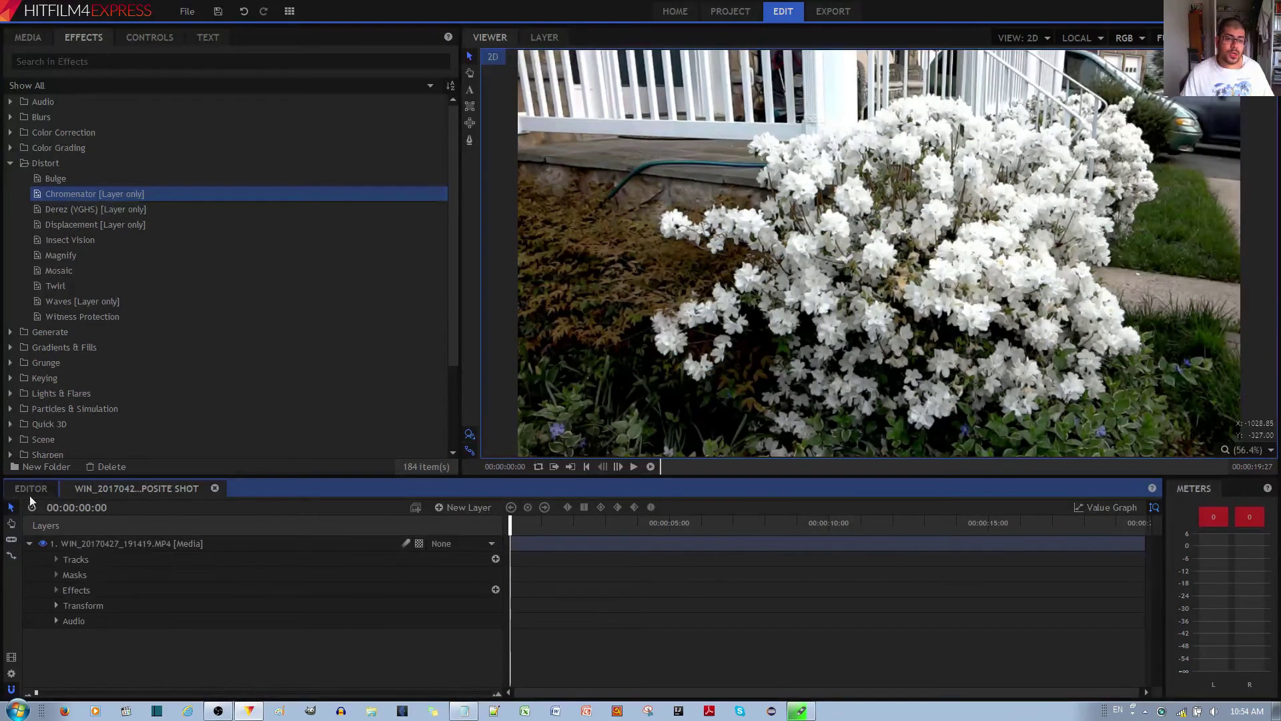
pyautogui.moveTo(67, 193); pyautogui.dragTo(193, 590)
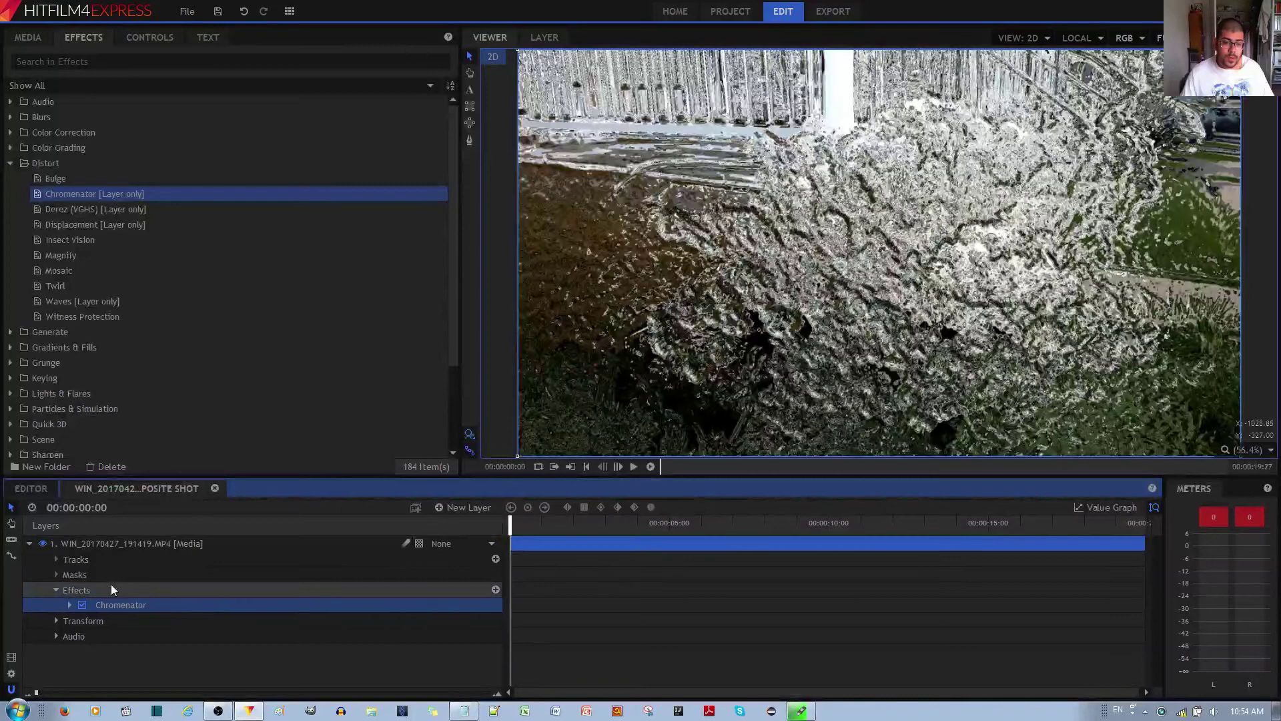
pyautogui.click(69, 604)
pyautogui.scroll(-1, 131, 647)
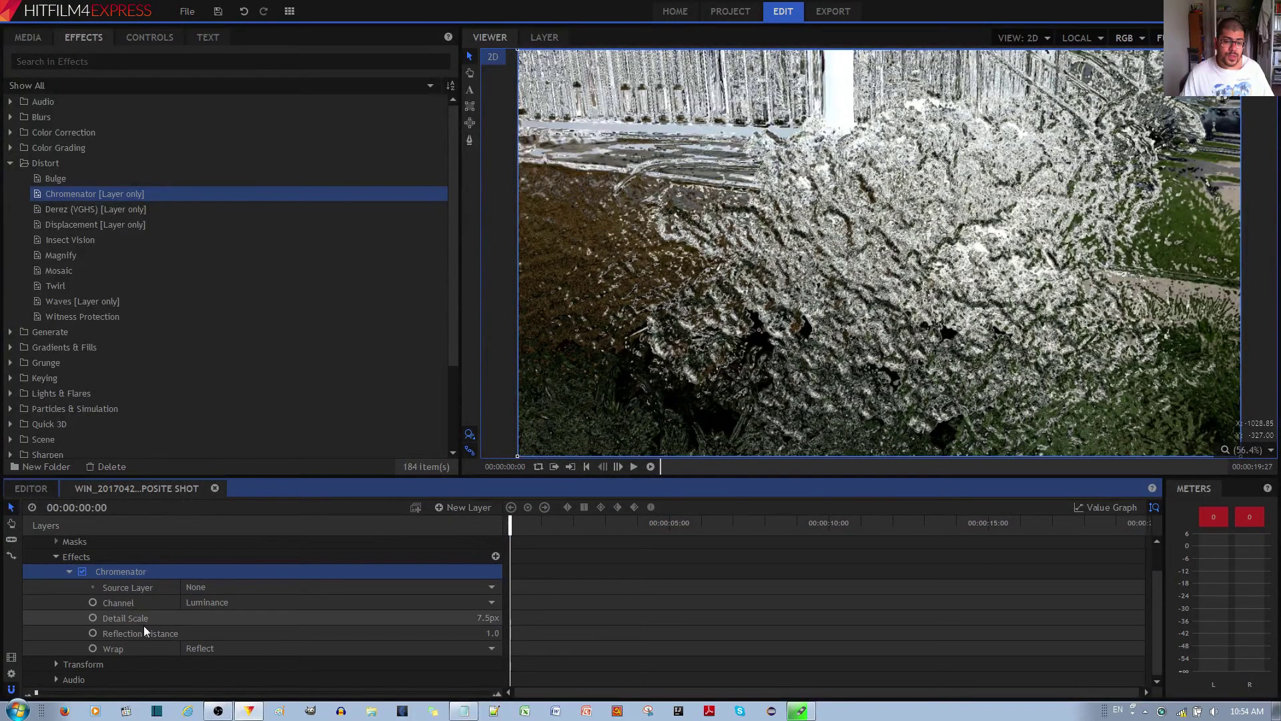
pyautogui.click(140, 35)
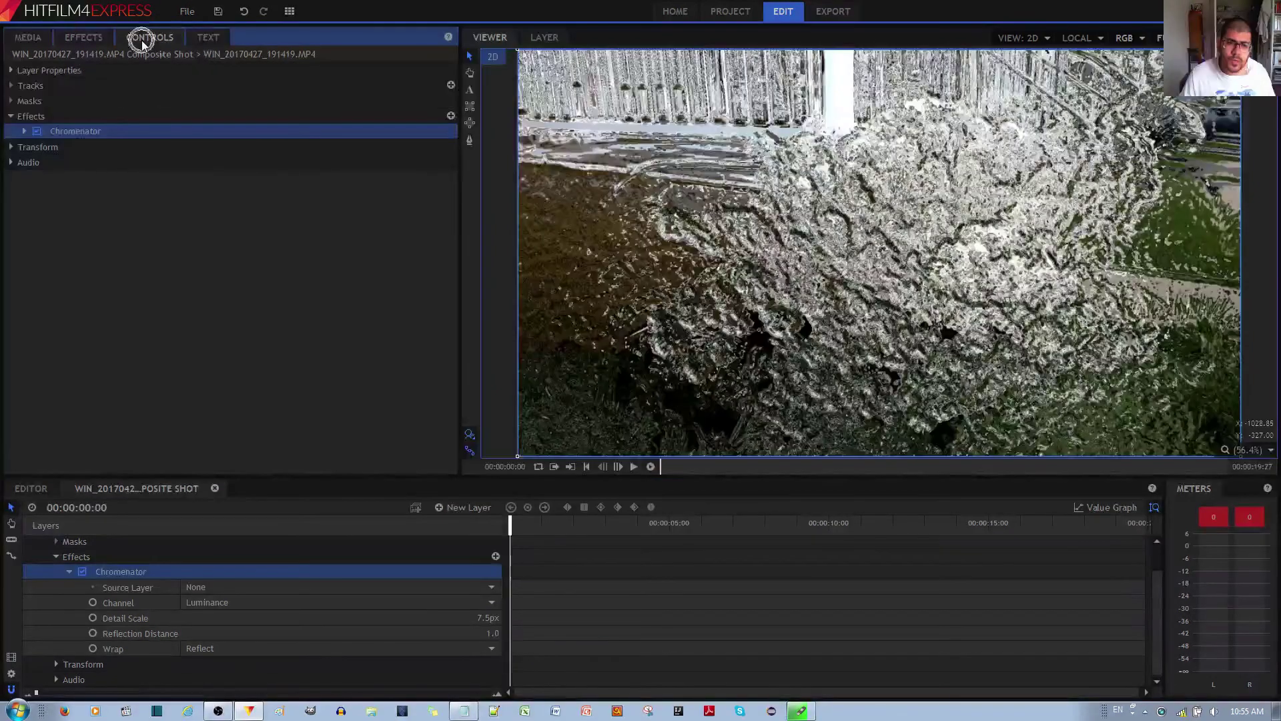
pyautogui.click(24, 132)
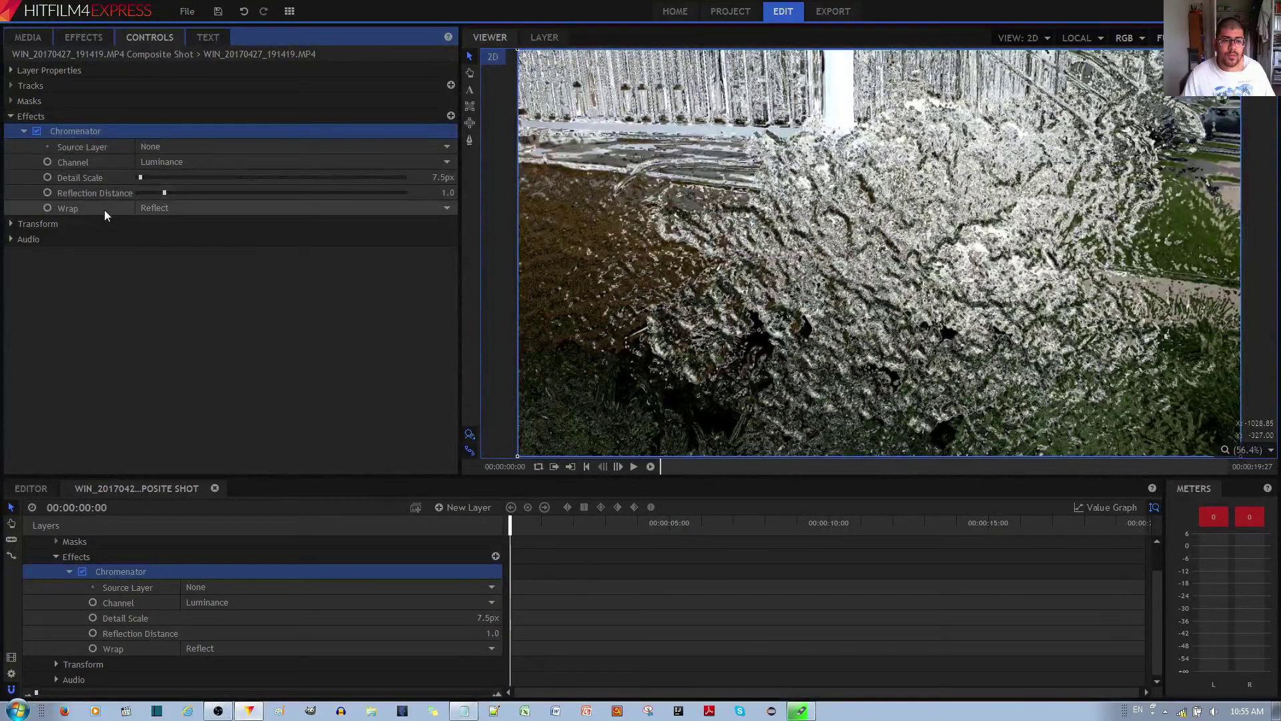
pyautogui.click(158, 150)
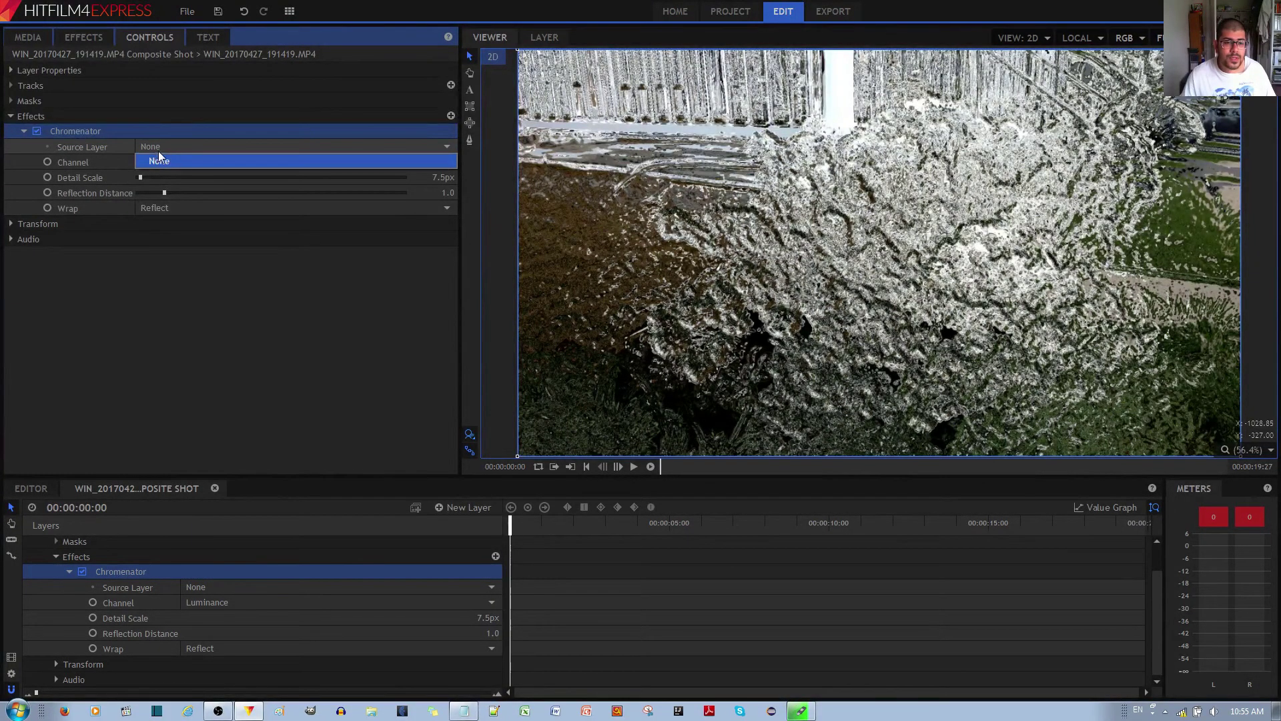
pyautogui.click(191, 288)
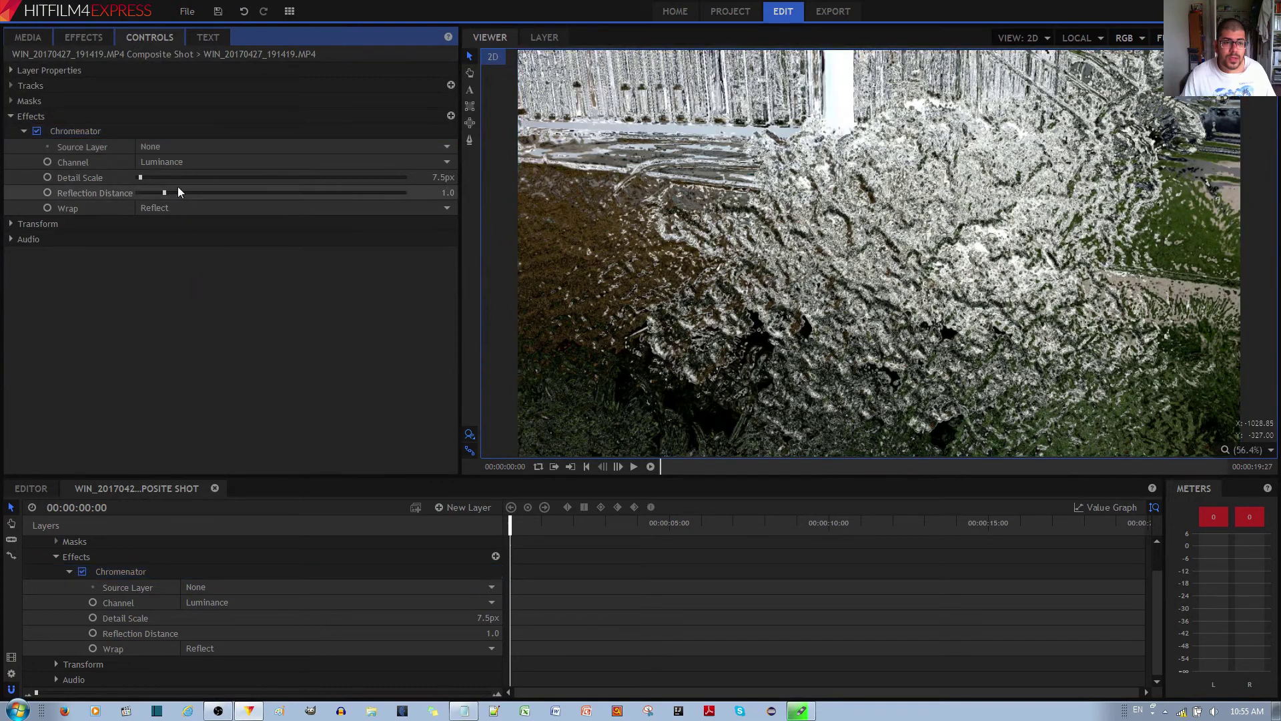
pyautogui.click(90, 131)
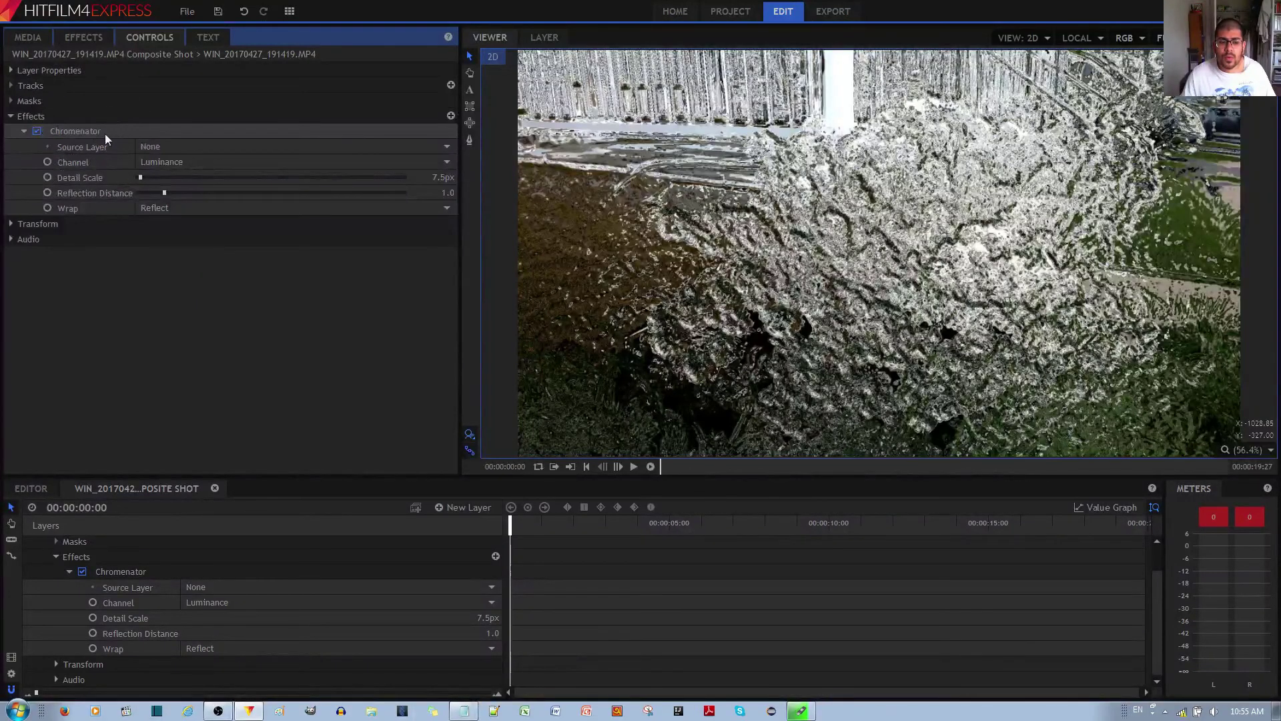
pyautogui.click(262, 559)
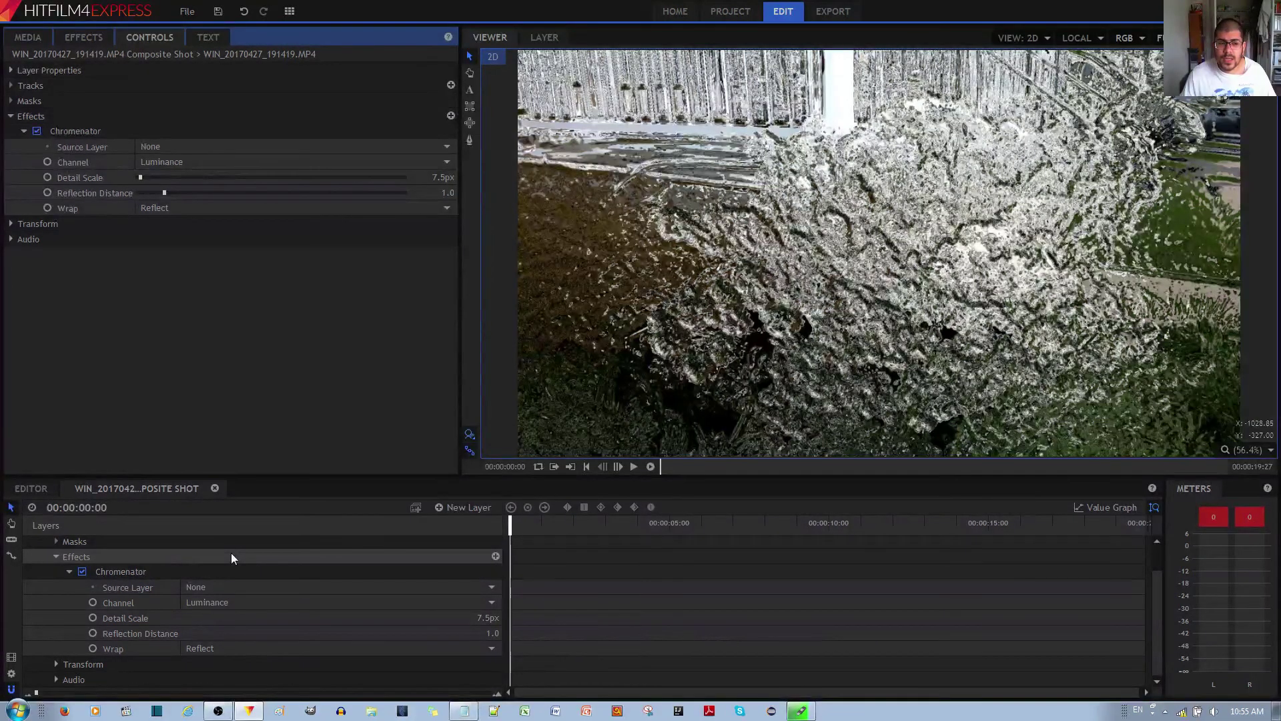
pyautogui.click(165, 160)
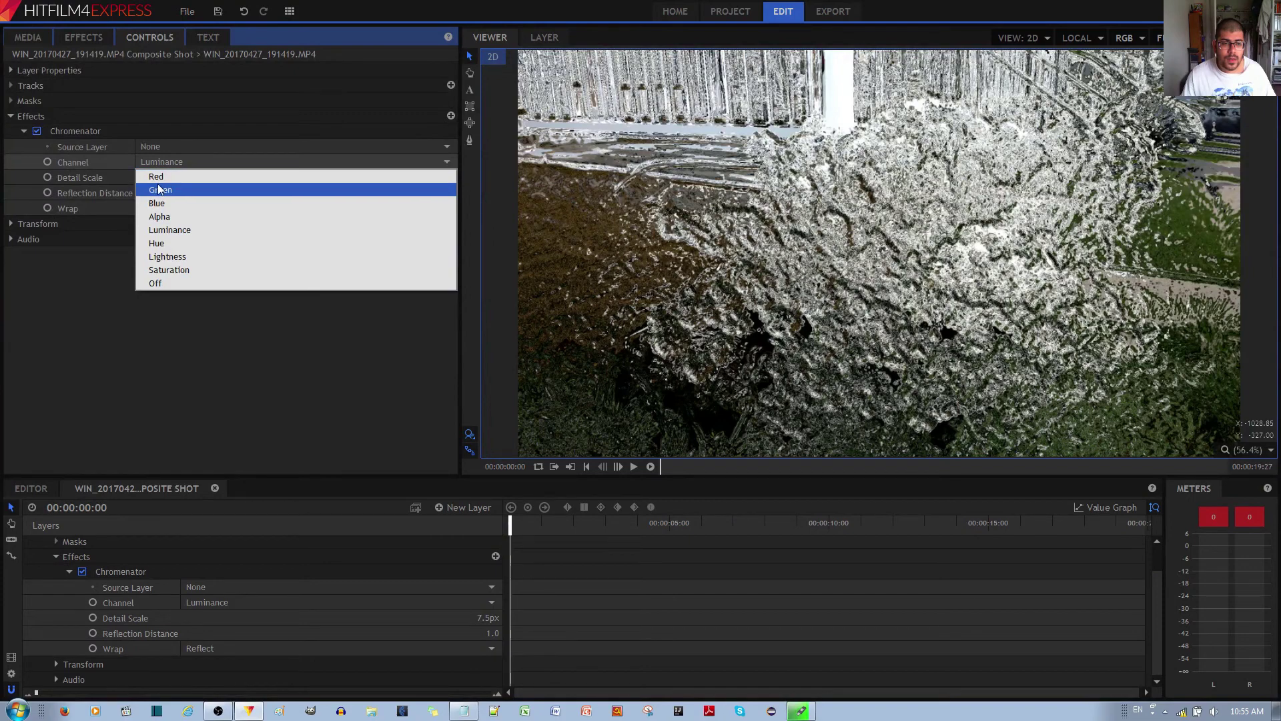
pyautogui.click(157, 176)
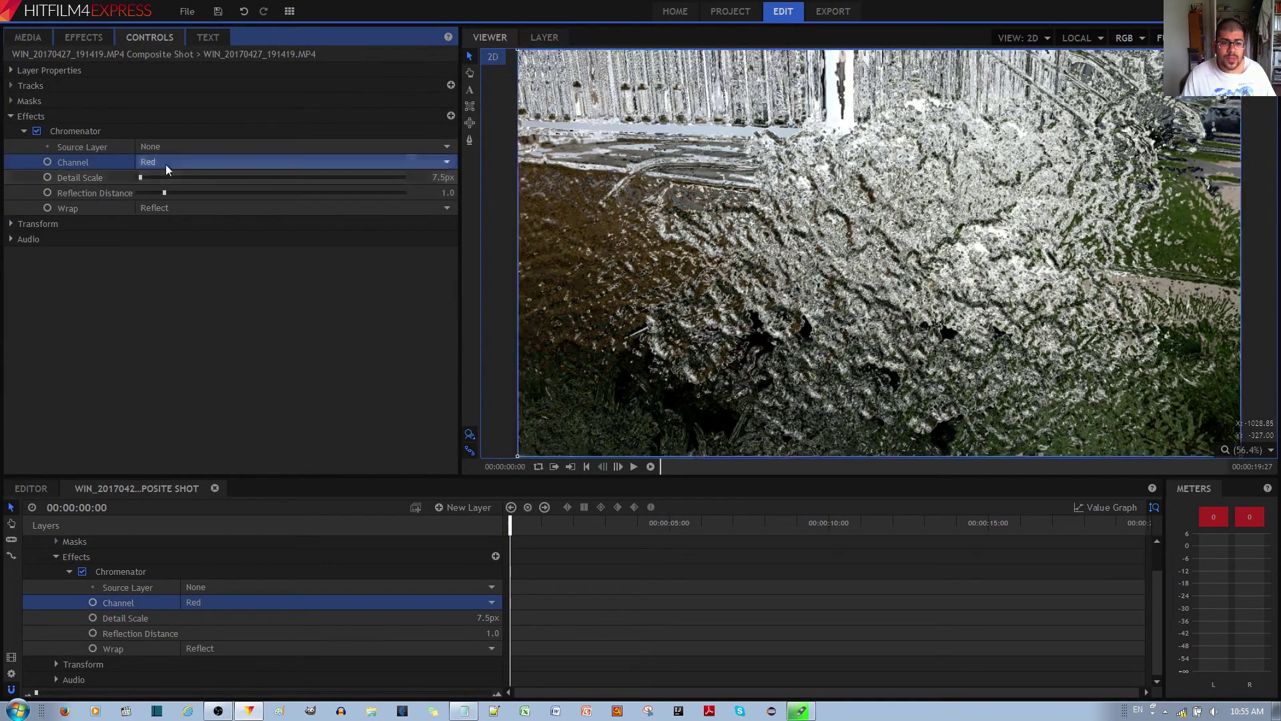
pyautogui.click(164, 161)
pyautogui.click(167, 191)
pyautogui.click(179, 162)
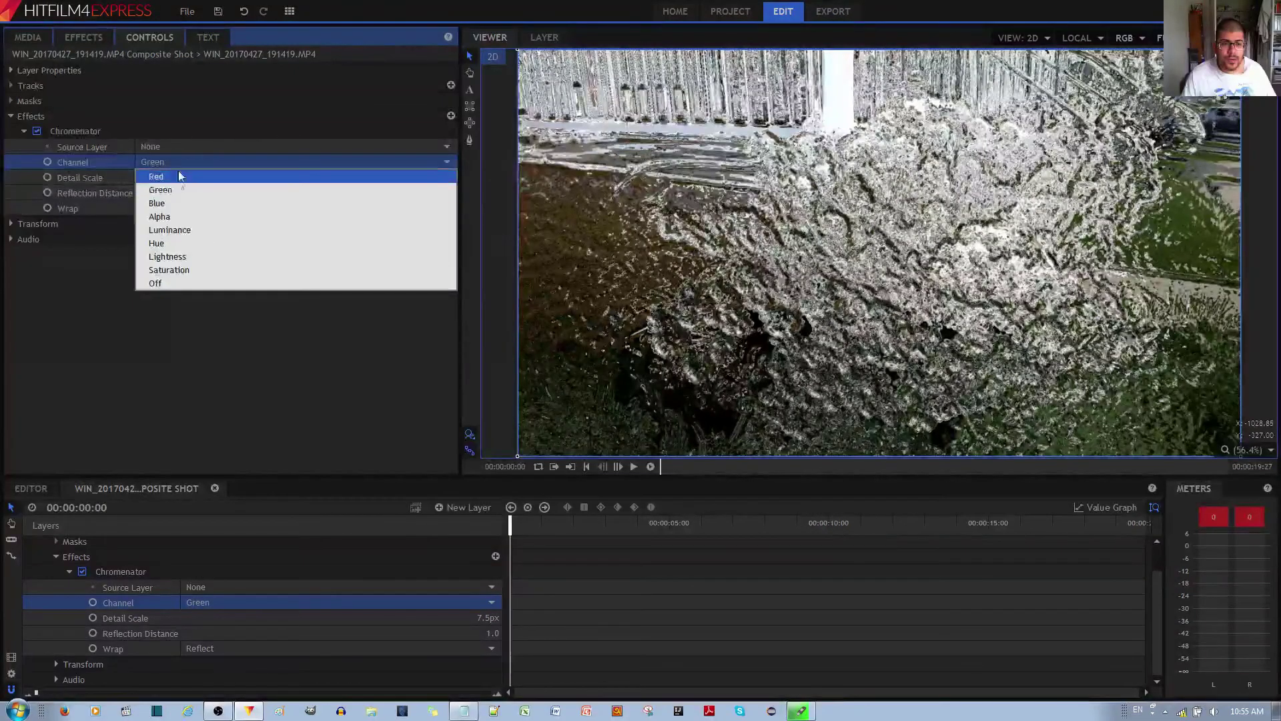
pyautogui.click(178, 204)
pyautogui.click(178, 162)
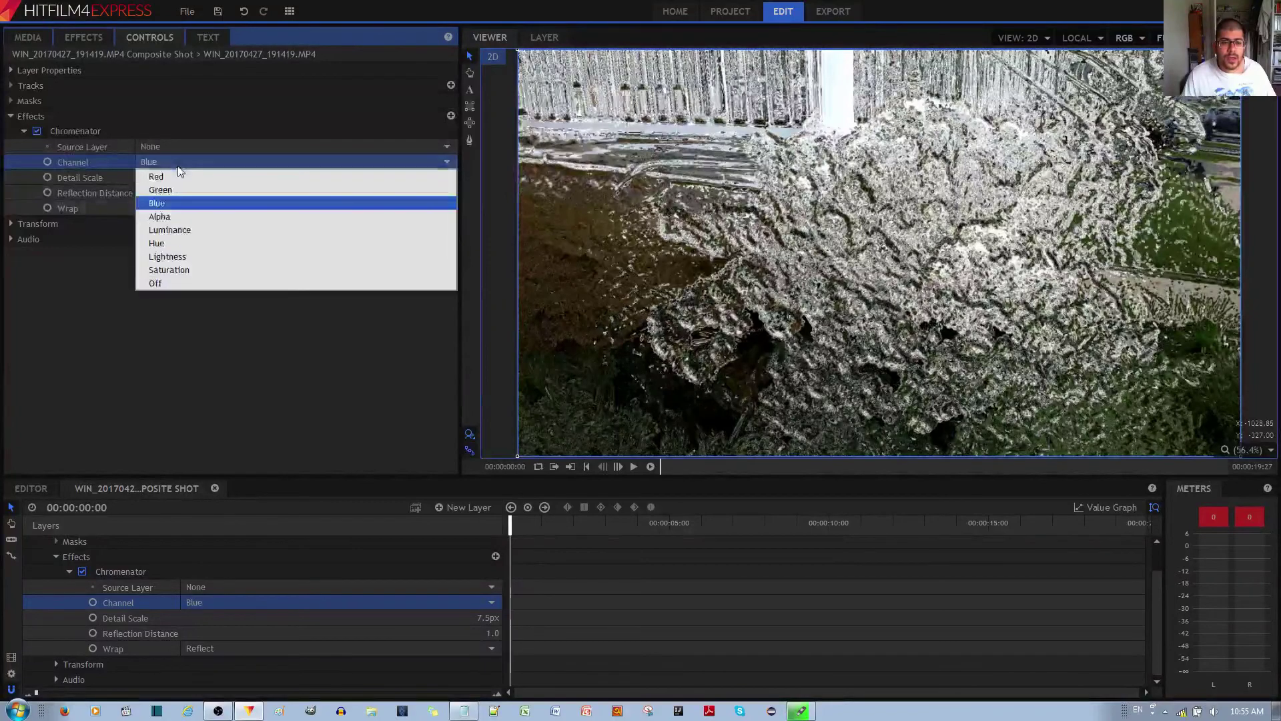
pyautogui.click(173, 217)
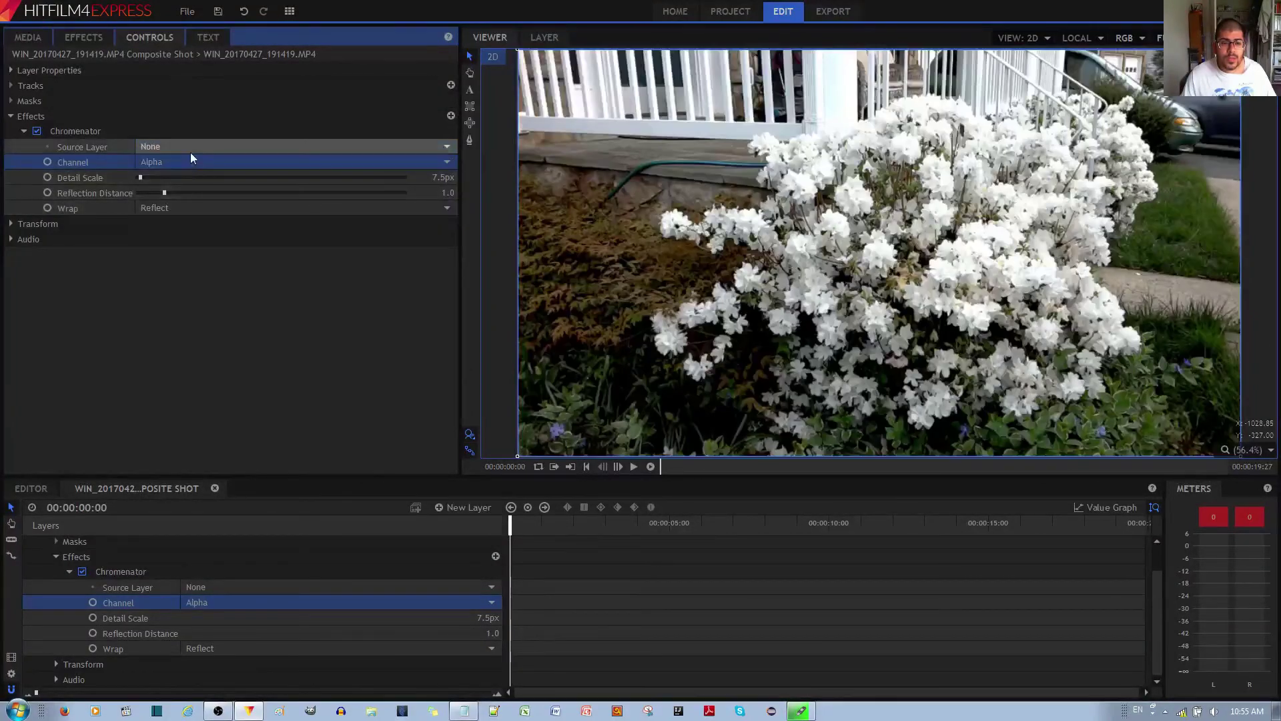
pyautogui.click(189, 160)
pyautogui.click(182, 228)
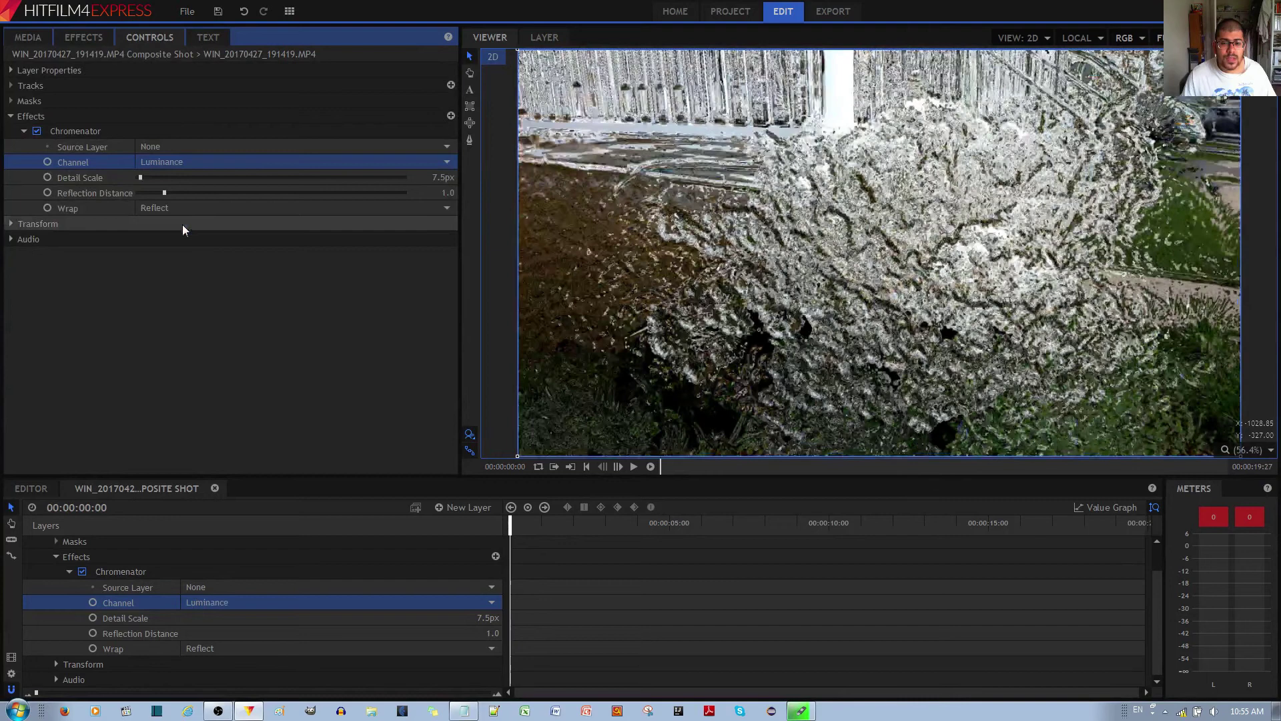
pyautogui.click(182, 162)
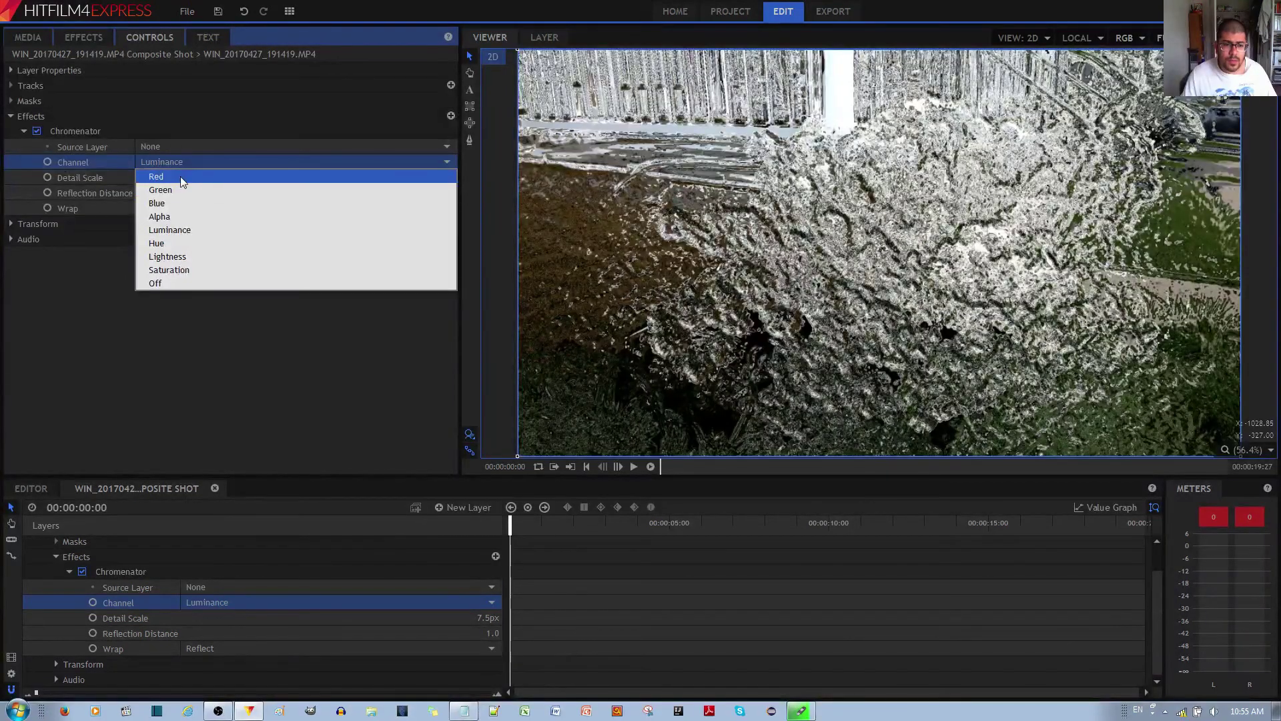
pyautogui.press('Down')
pyautogui.press('Down')
pyautogui.press('Down')
pyautogui.press('Down')
pyautogui.press('Return')
pyautogui.click(178, 163)
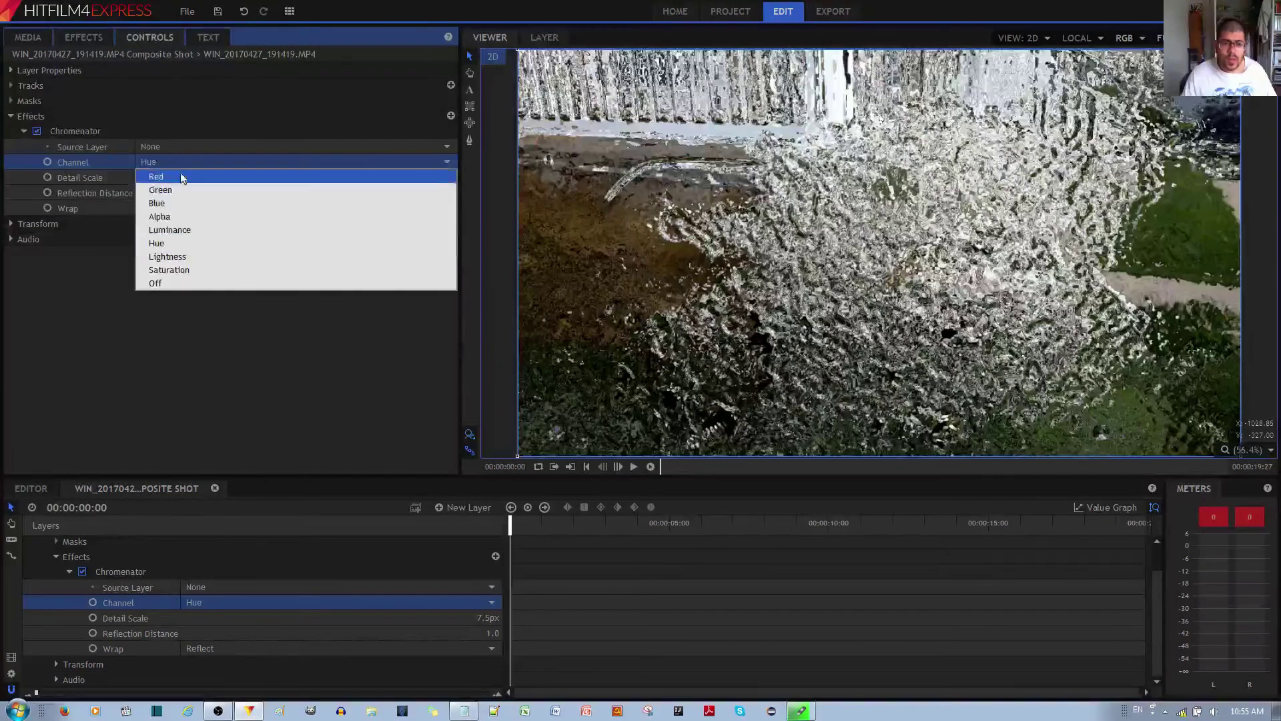
pyautogui.click(172, 251)
pyautogui.click(193, 162)
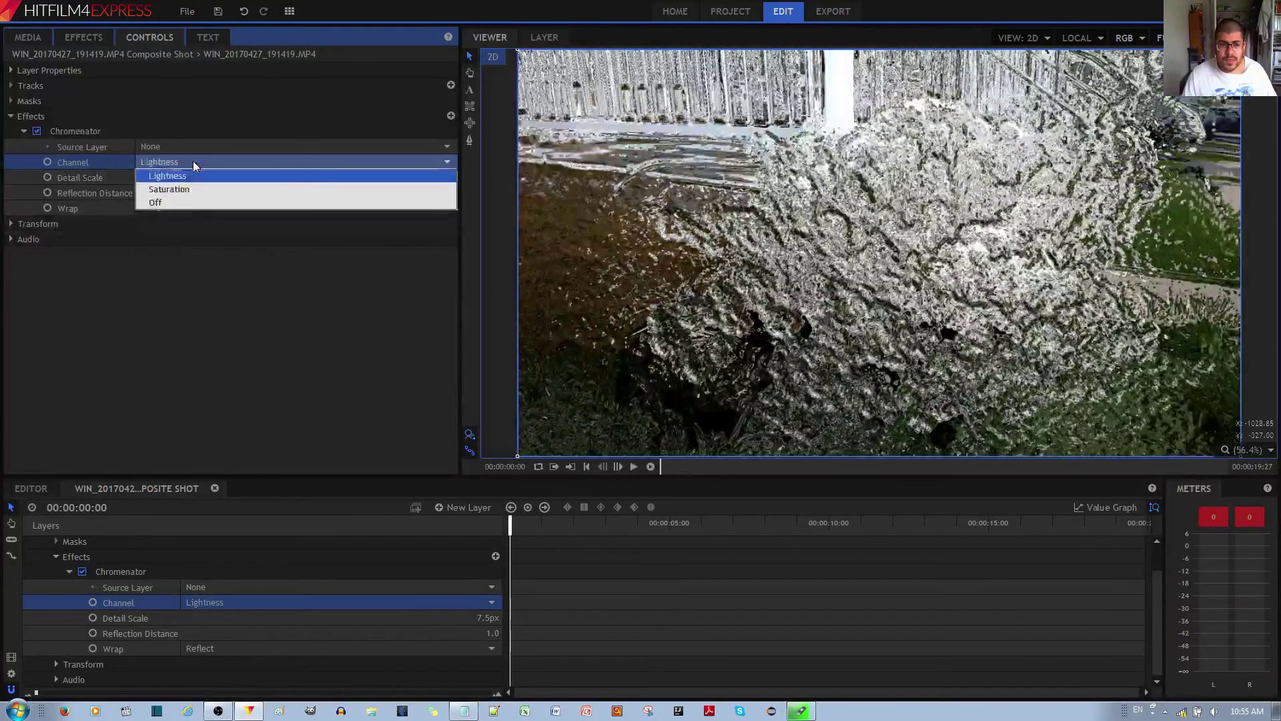
pyautogui.click(169, 268)
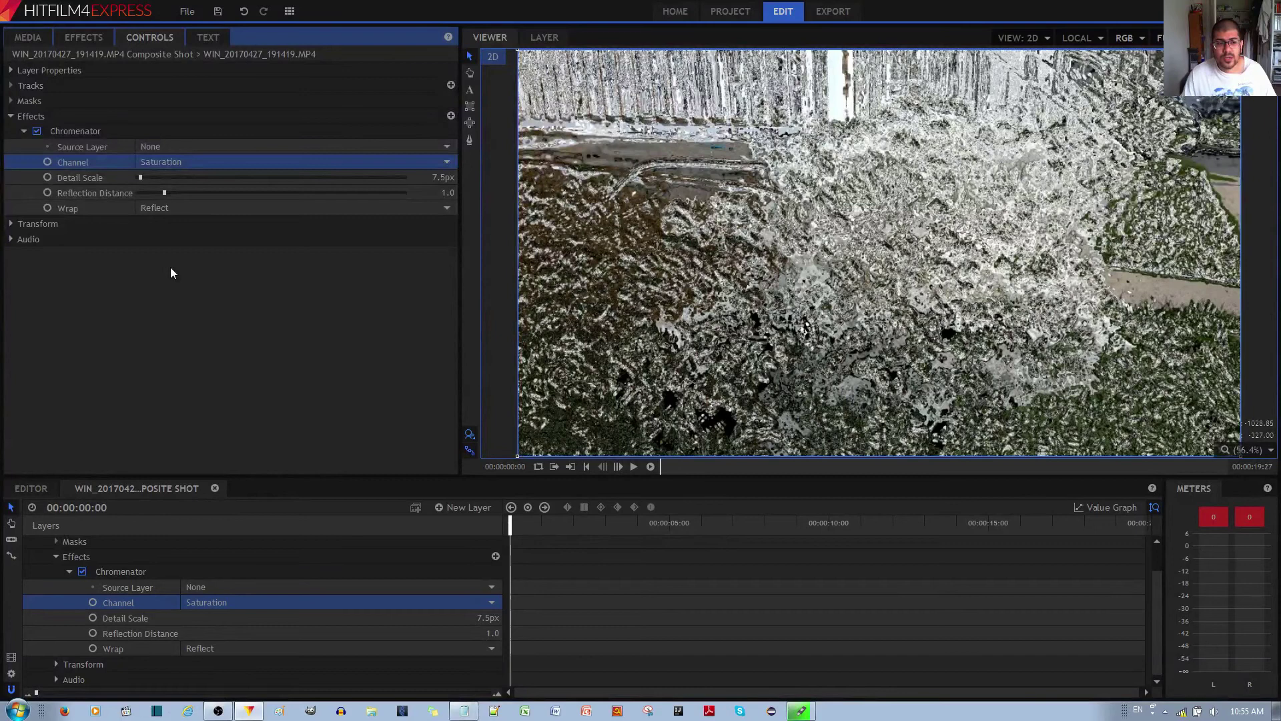
pyautogui.click(202, 166)
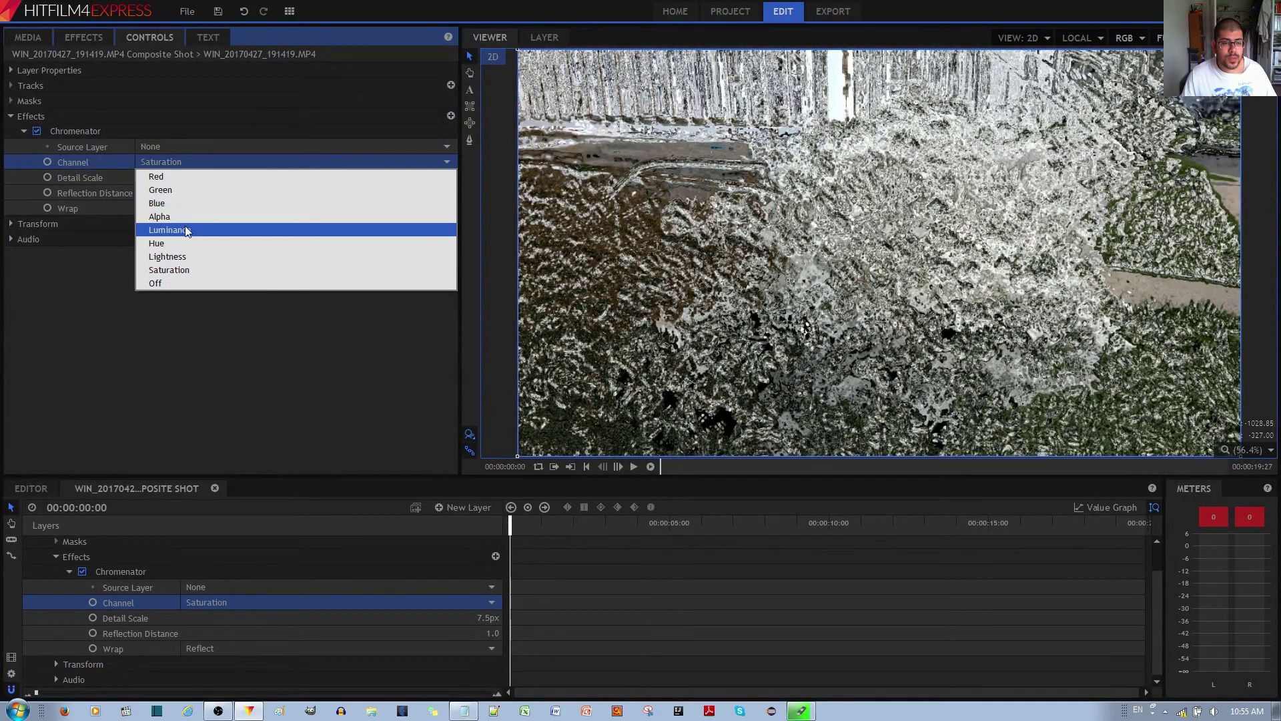
pyautogui.rightClick(107, 166)
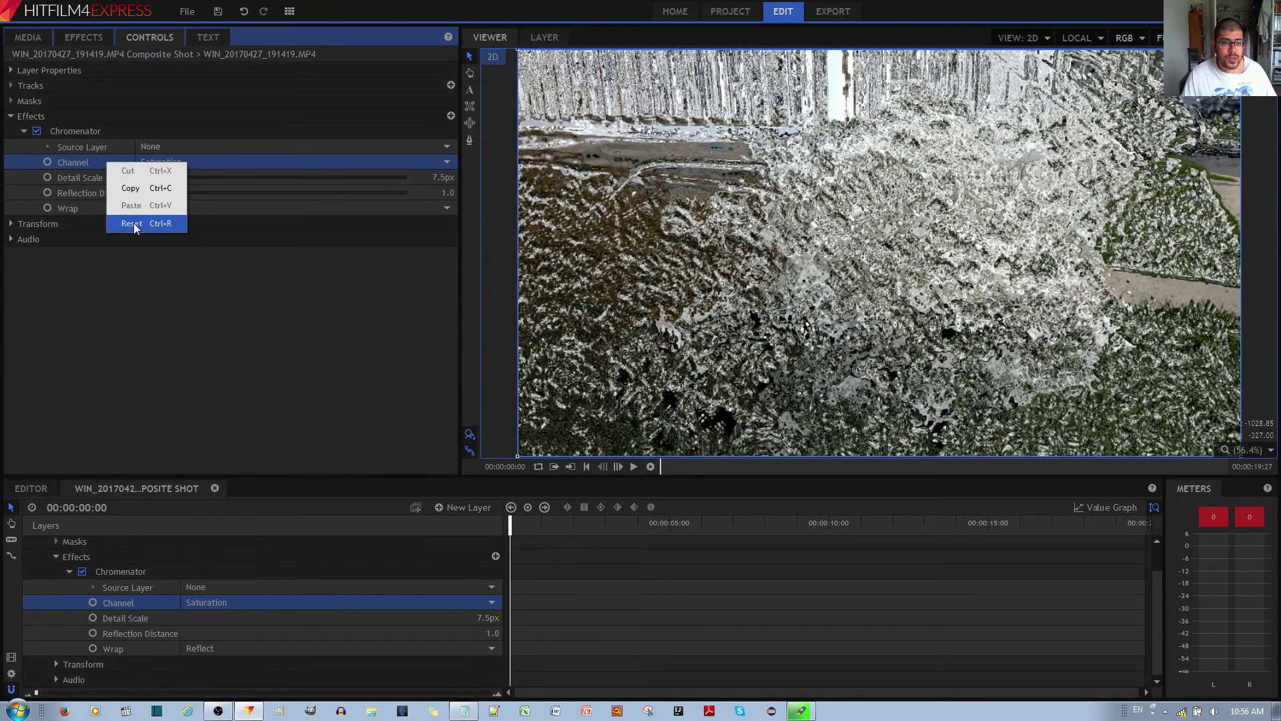
pyautogui.click(132, 224)
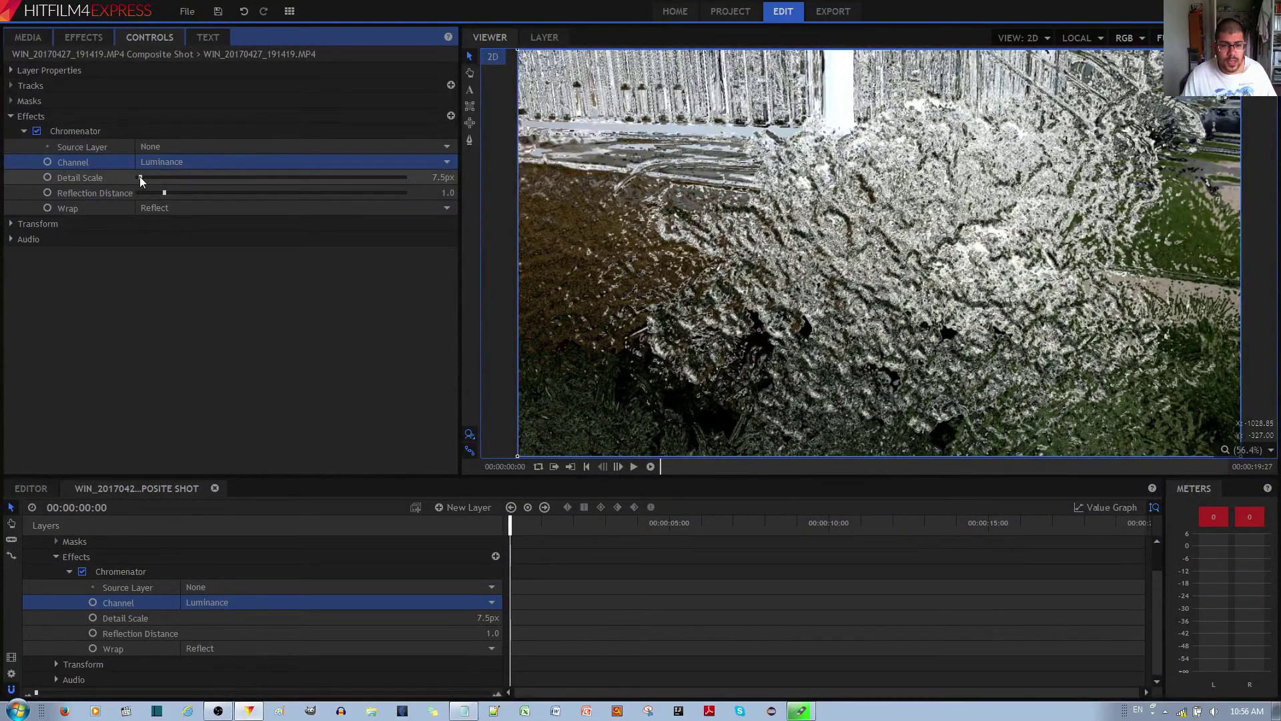
# Raise Detail Scale to 512.0px, toggle Chromenator off and on, then lower it to about 456.6px.
pyautogui.moveTo(140, 178); pyautogui.dragTo(430, 187)
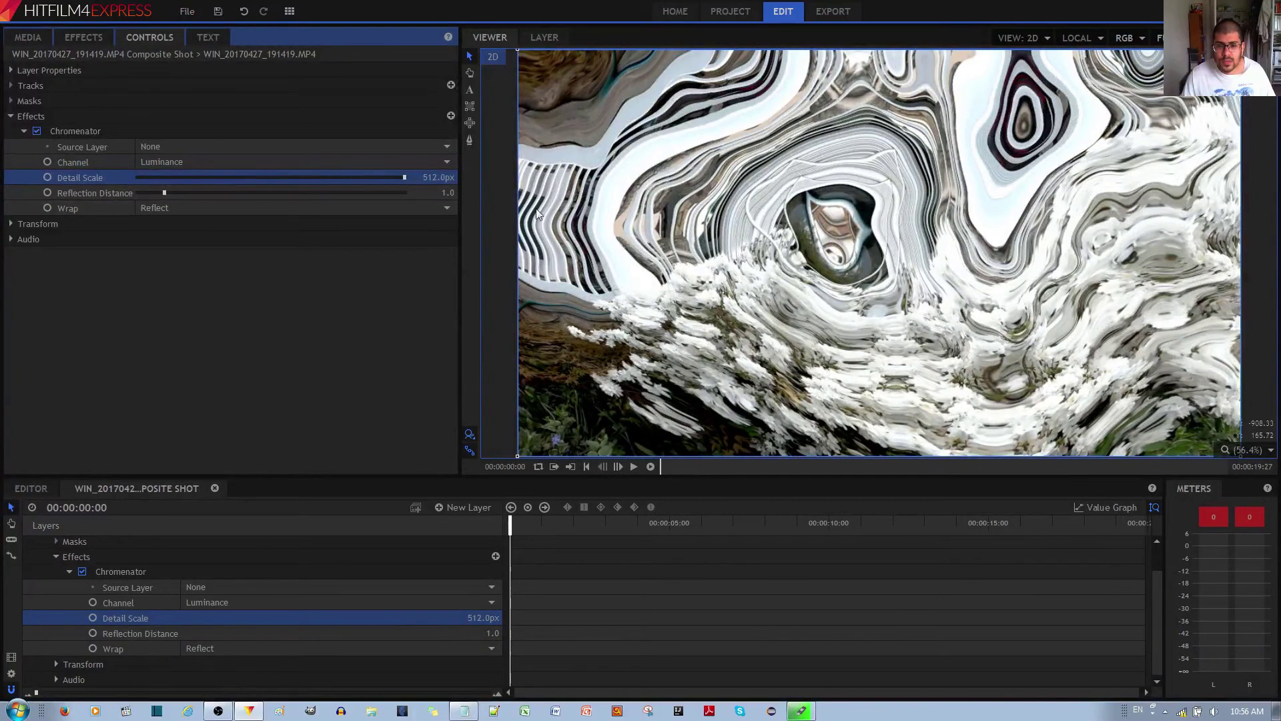
pyautogui.click(555, 262)
pyautogui.click(37, 131)
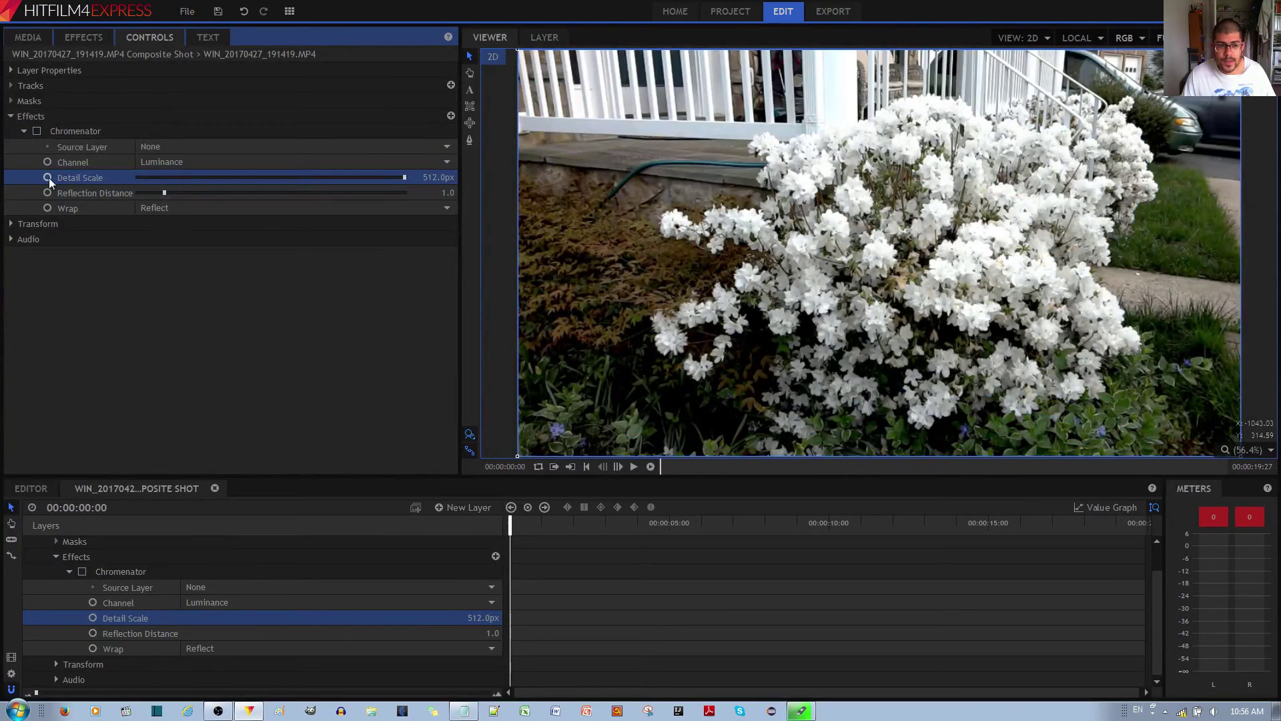
pyautogui.click(37, 131)
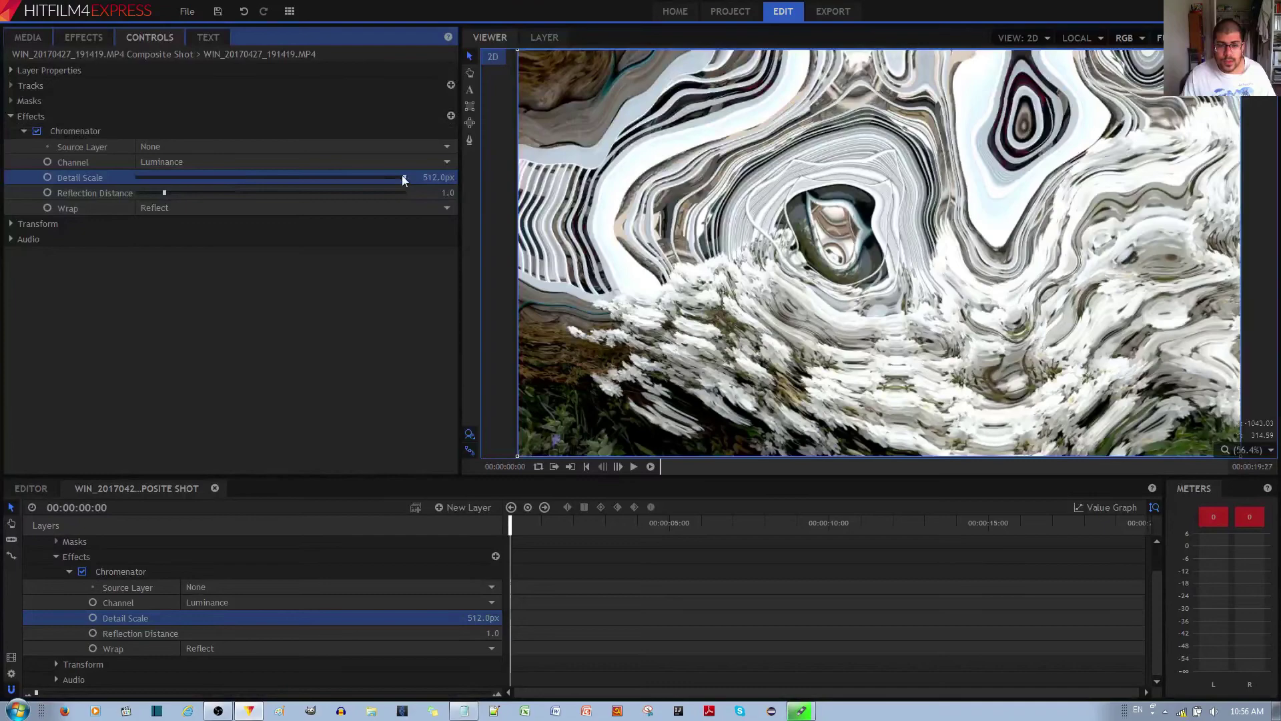
pyautogui.moveTo(403, 178); pyautogui.dragTo(165, 180)
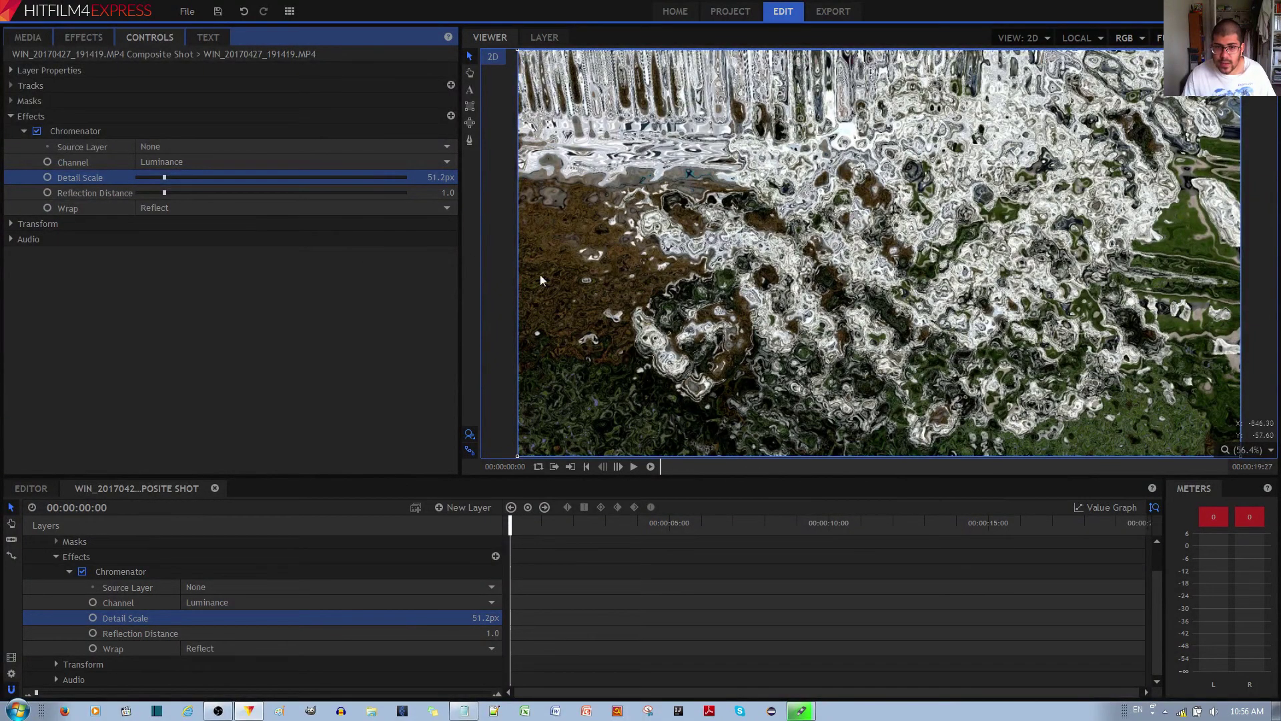
pyautogui.moveTo(166, 178); pyautogui.dragTo(139, 178)
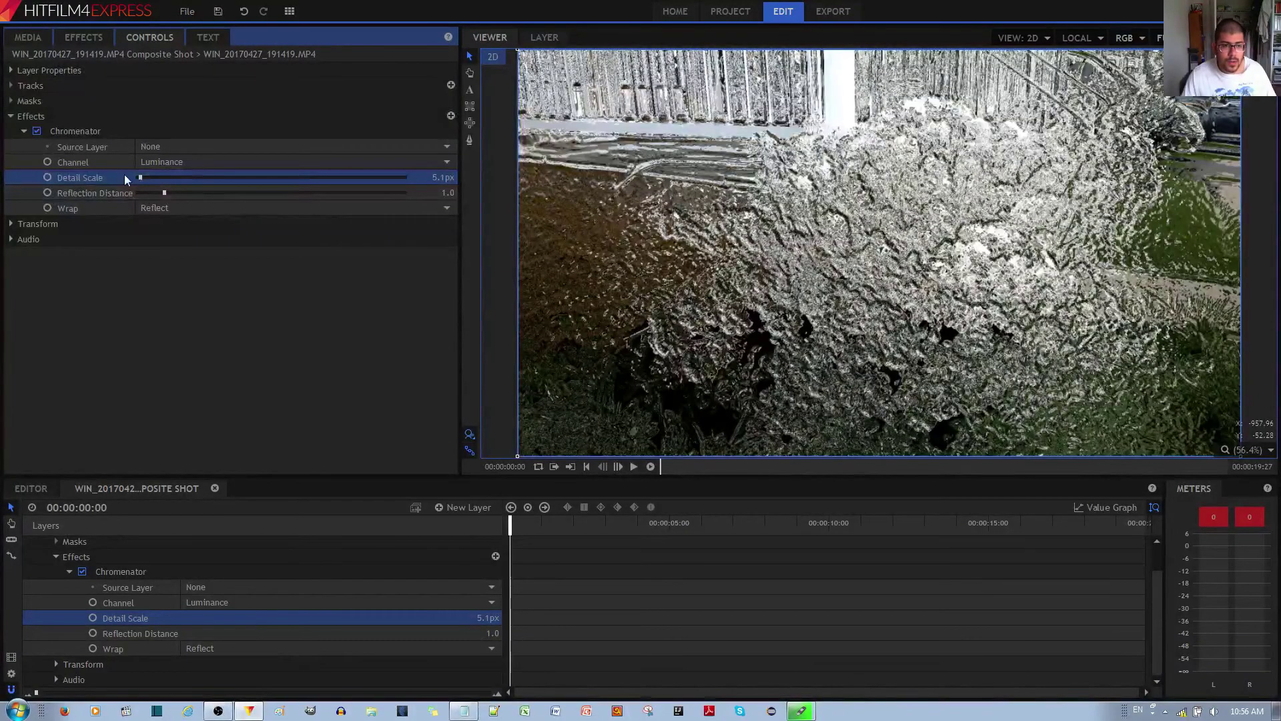
# Reset Detail Scale to 7.5px, push it to 312.3px, then reset it to 7.5px again.
pyautogui.rightClick(125, 174)
pyautogui.click(144, 233)
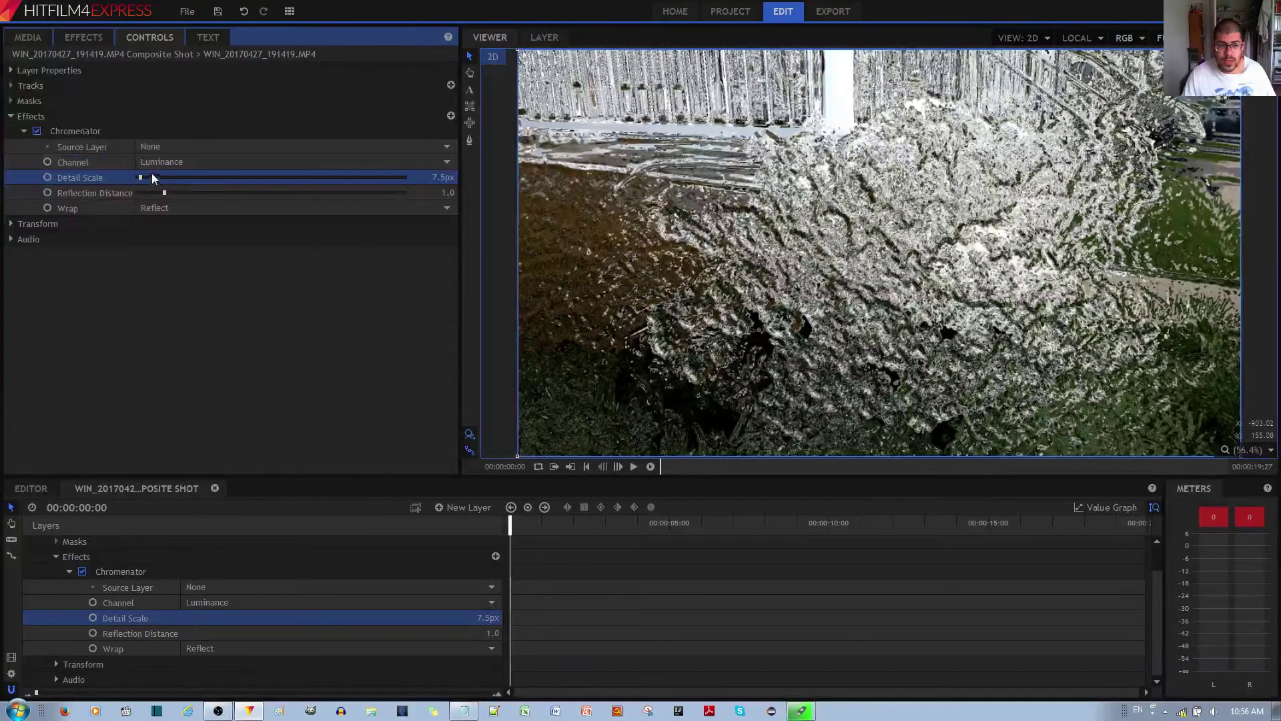
pyautogui.moveTo(151, 175); pyautogui.dragTo(187, 177)
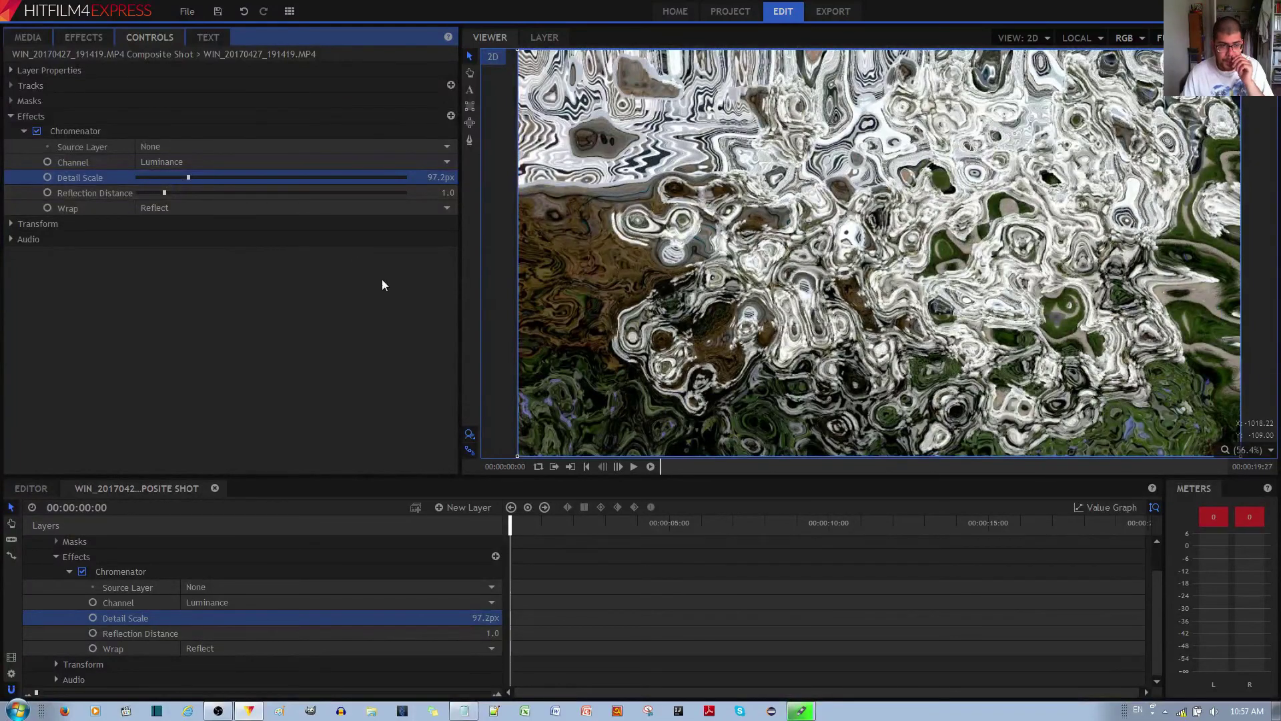
pyautogui.click(300, 177)
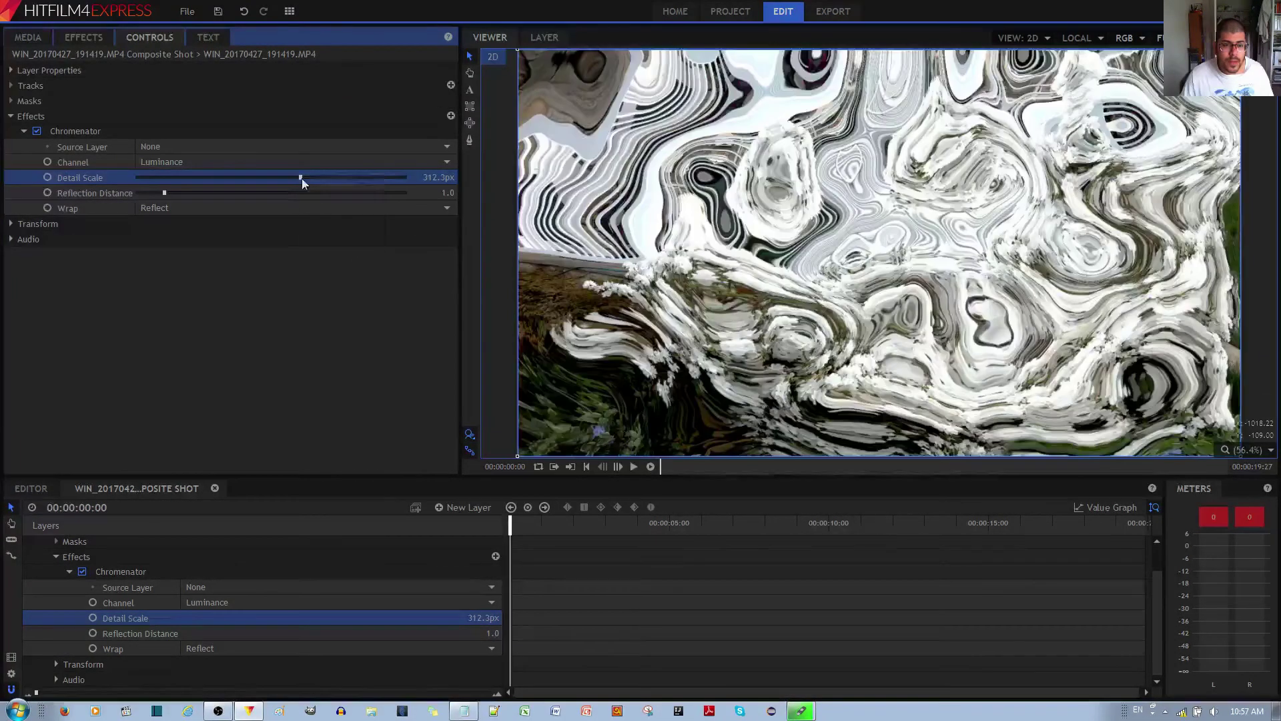
pyautogui.rightClick(303, 179)
pyautogui.click(328, 240)
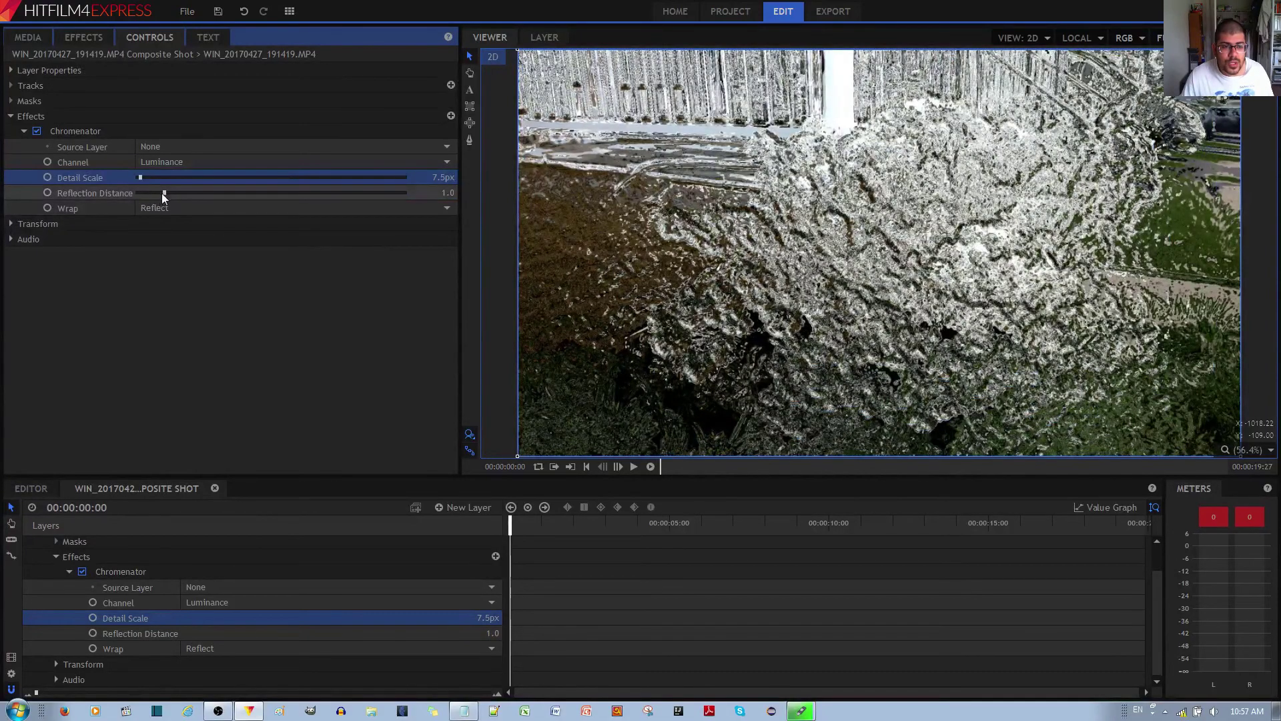
pyautogui.moveTo(163, 193); pyautogui.dragTo(140, 210)
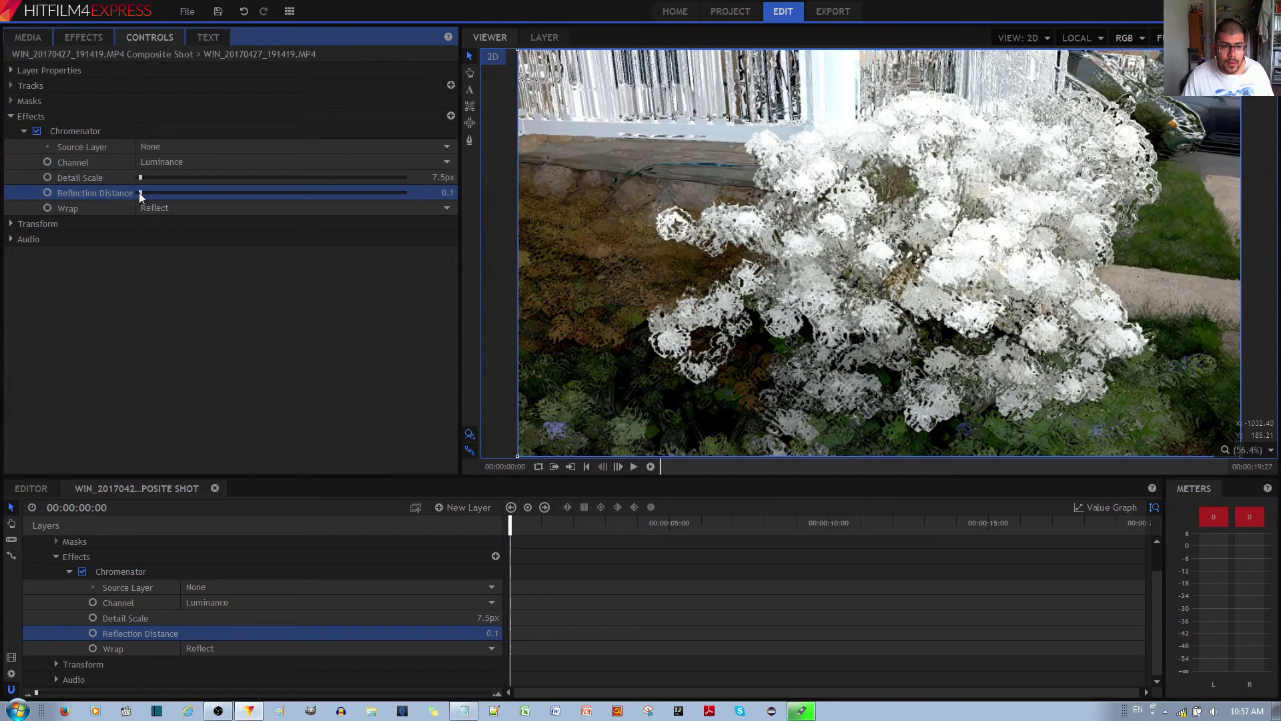
pyautogui.moveTo(138, 193); pyautogui.dragTo(136, 192)
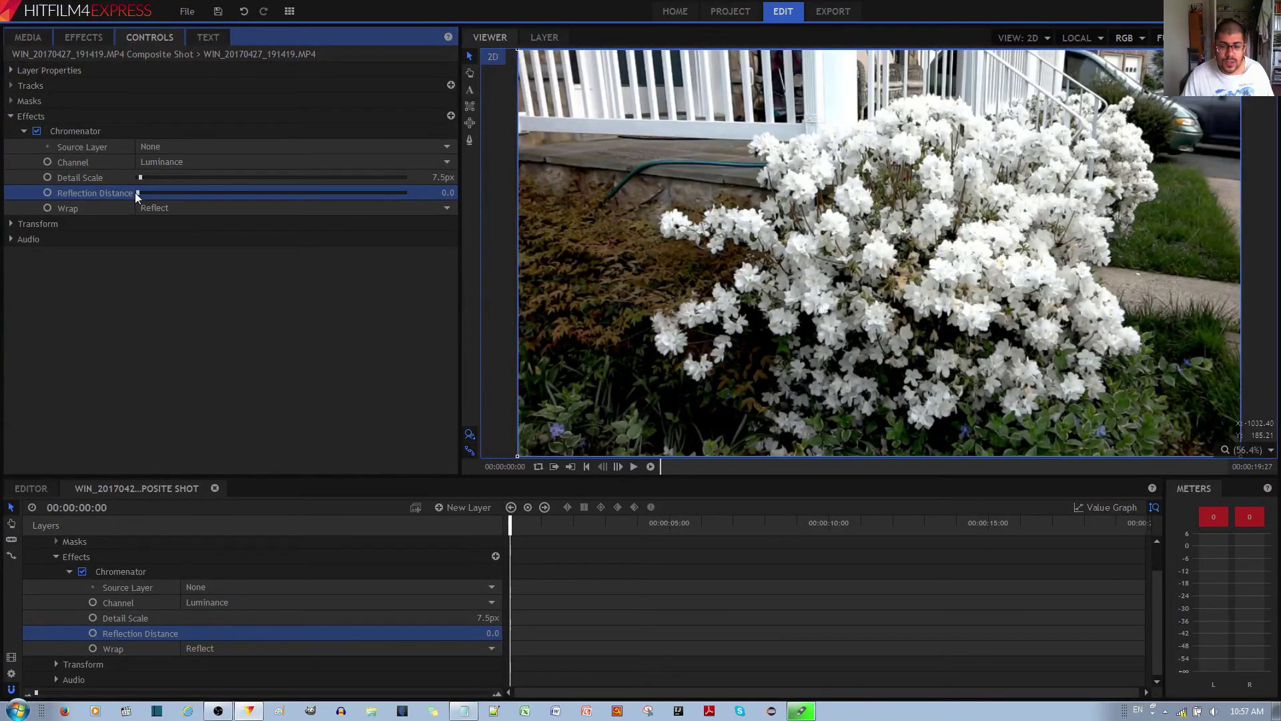
pyautogui.click(37, 131)
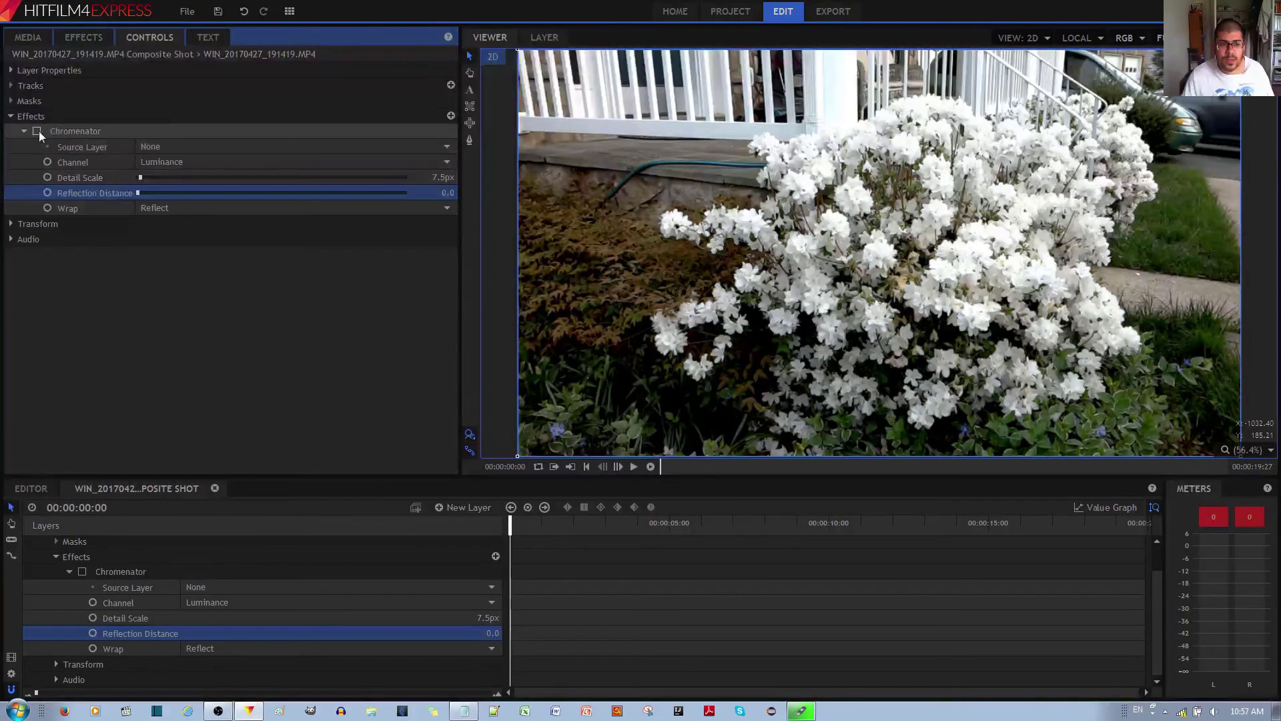
pyautogui.moveTo(138, 192); pyautogui.dragTo(165, 193)
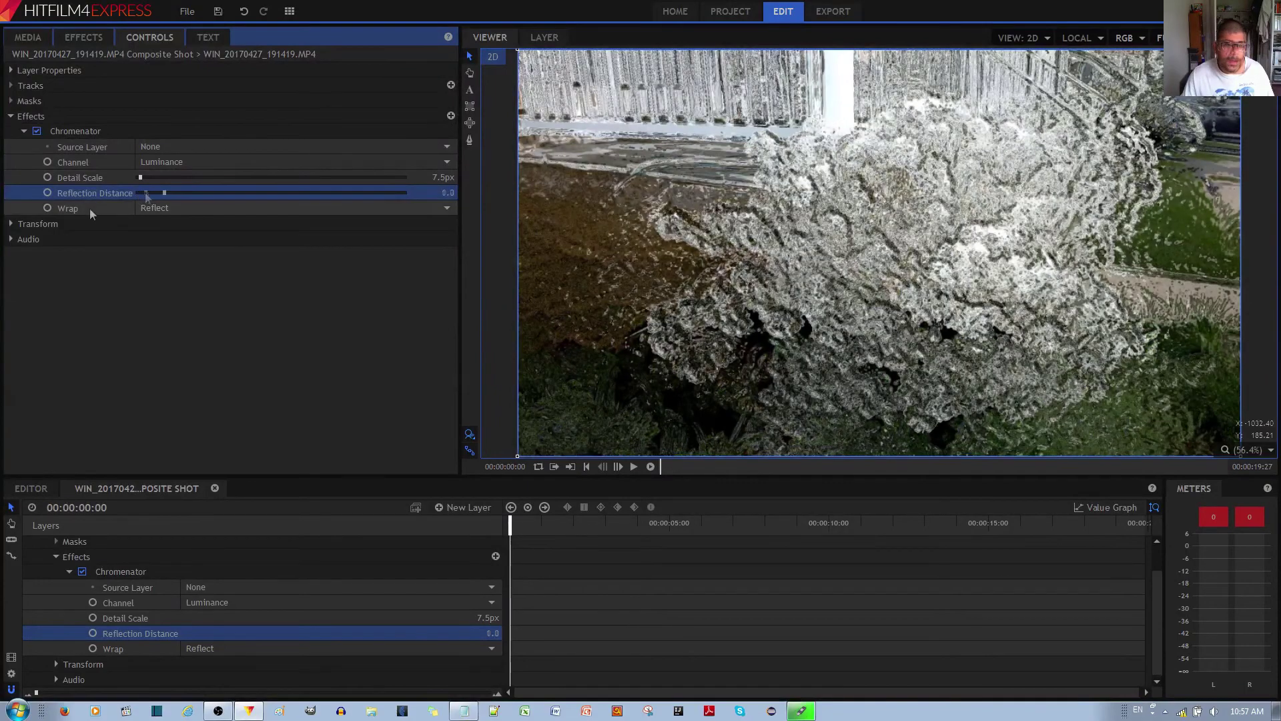
# Switch Chromenator's Wrap mode between Tile and Reflect several times, finishing on Tile.
pyautogui.click(149, 208)
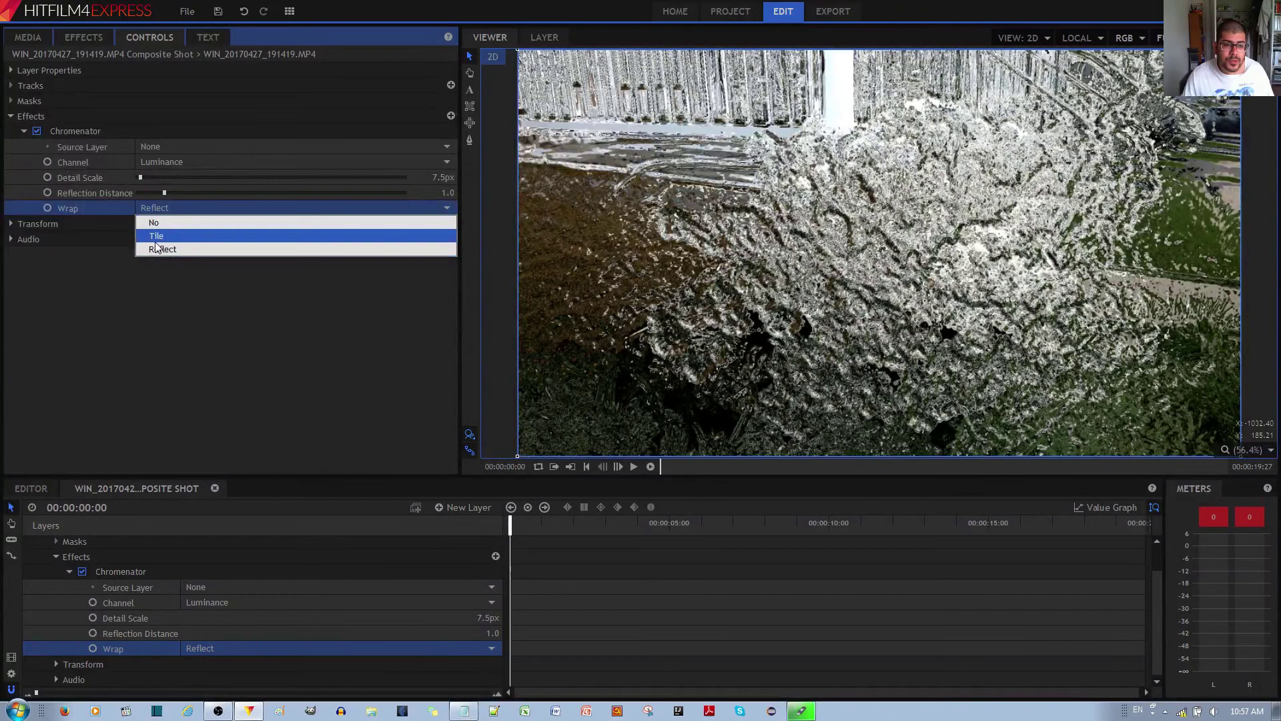
pyautogui.click(156, 240)
pyautogui.click(162, 211)
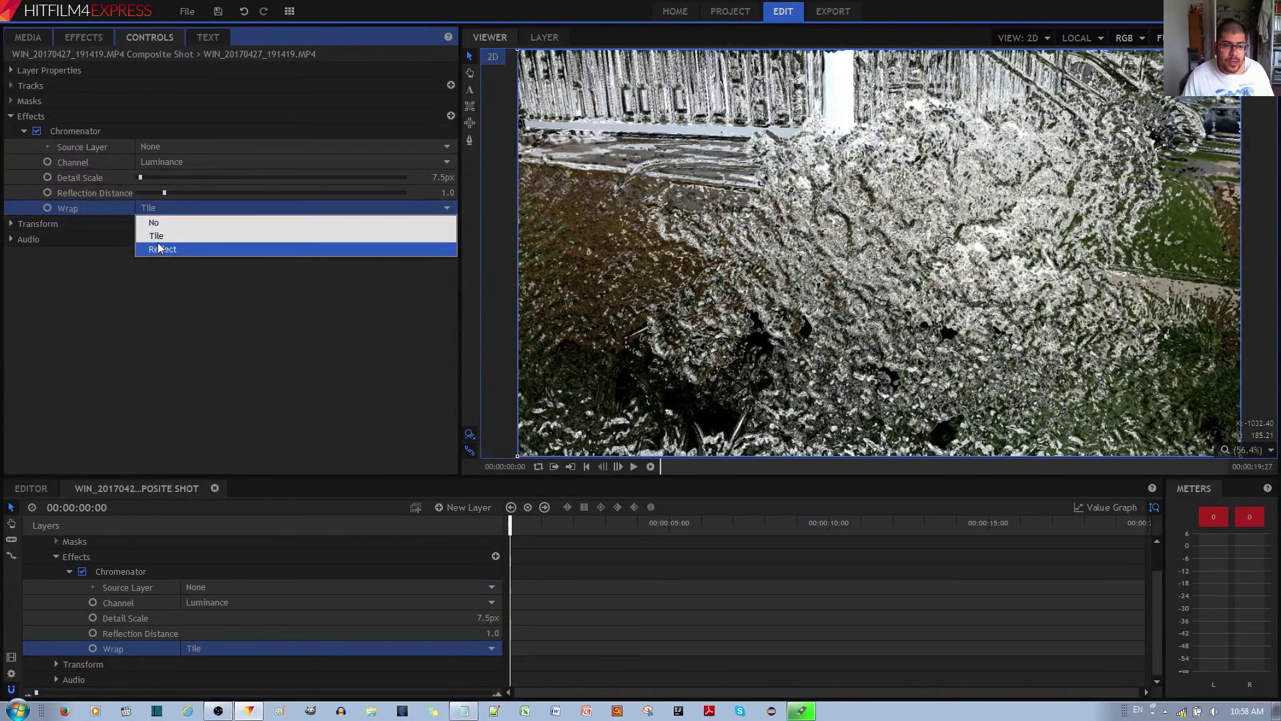
pyautogui.click(162, 249)
pyautogui.click(169, 212)
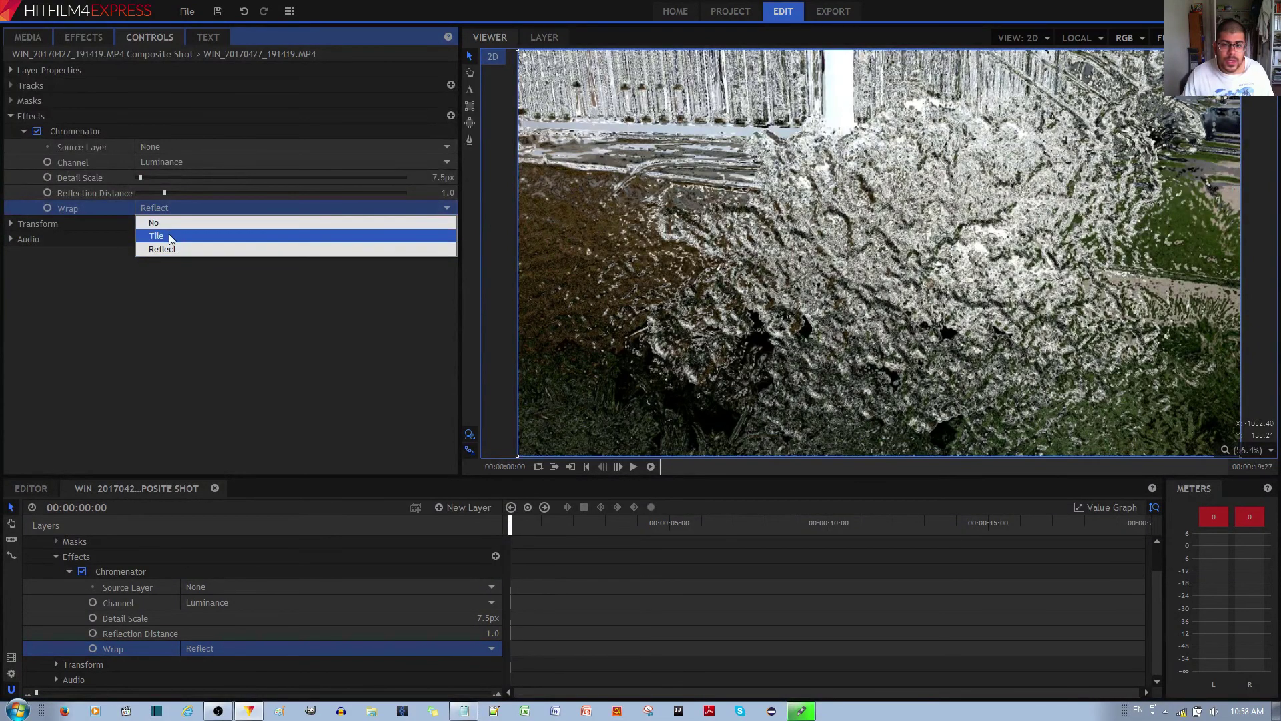
pyautogui.click(169, 237)
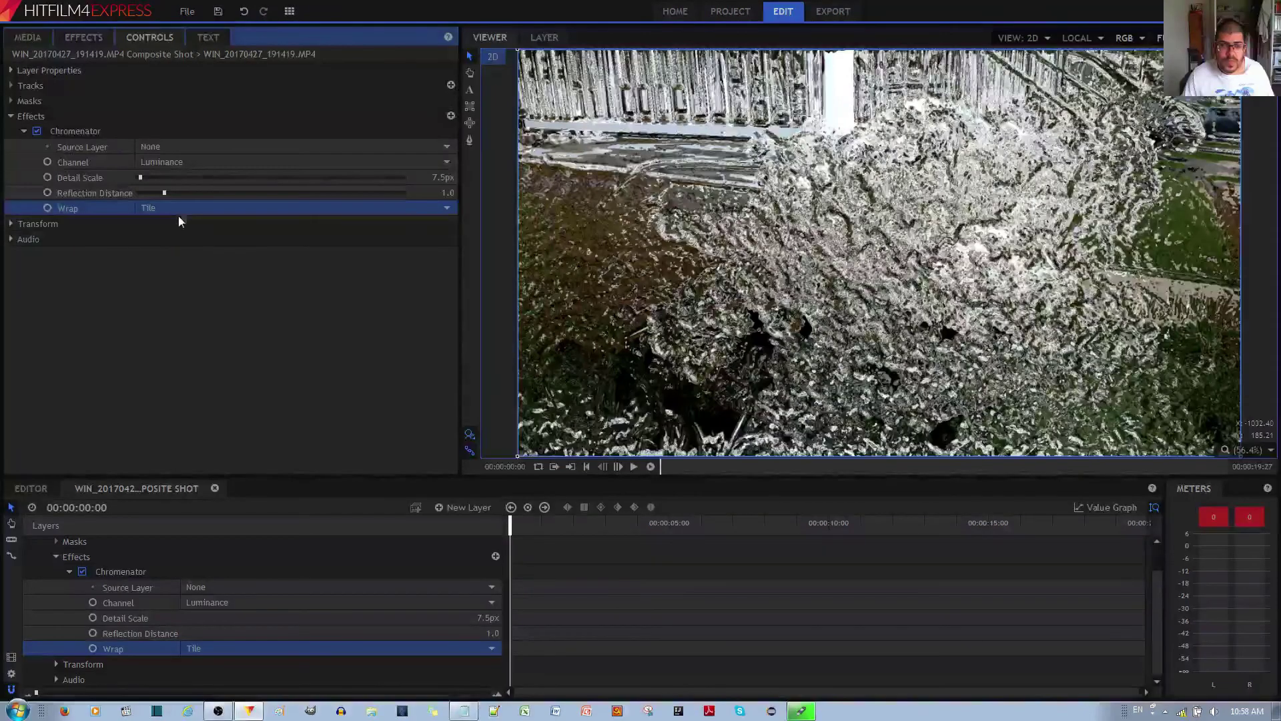
pyautogui.click(173, 210)
pyautogui.click(170, 251)
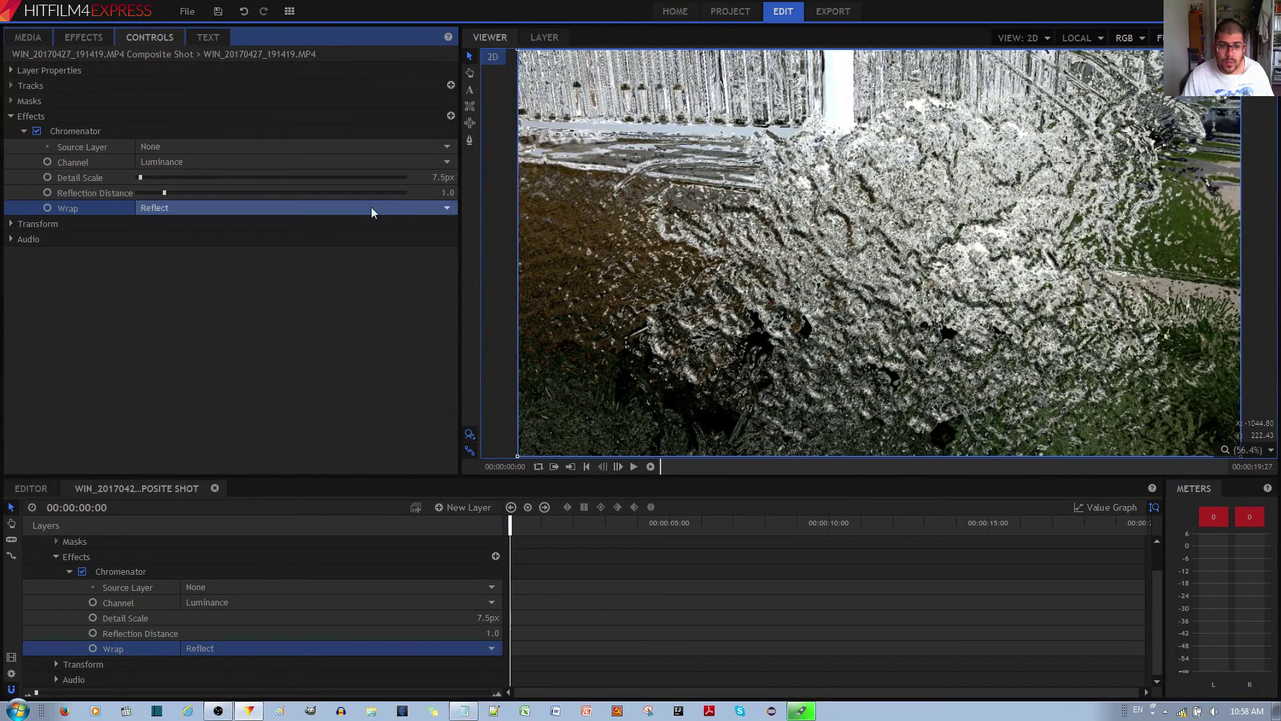
pyautogui.click(308, 211)
pyautogui.click(283, 224)
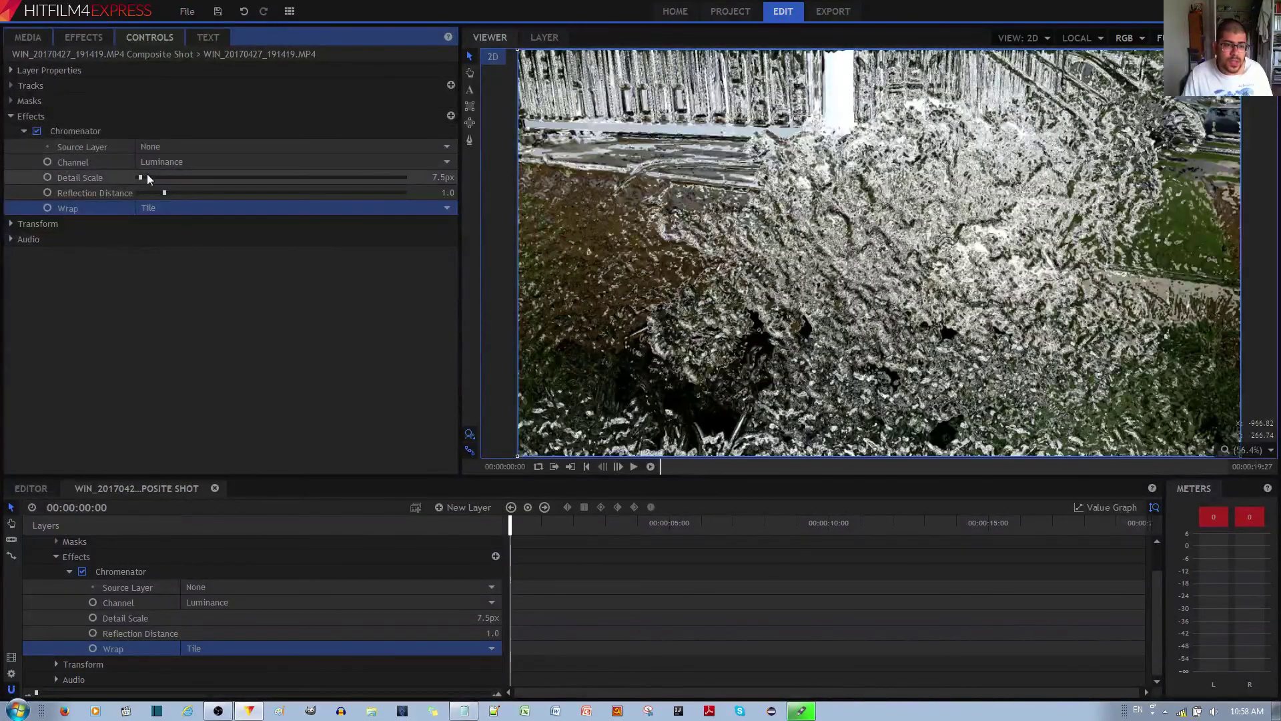
# Adjust Reflection Distance, then raise Detail Scale to about 250.8px.
pyautogui.moveTo(164, 192)
pyautogui.mouseDown()
pyautogui.moveTo(305, 203)
pyautogui.moveTo(140, 199)
pyautogui.mouseUp()
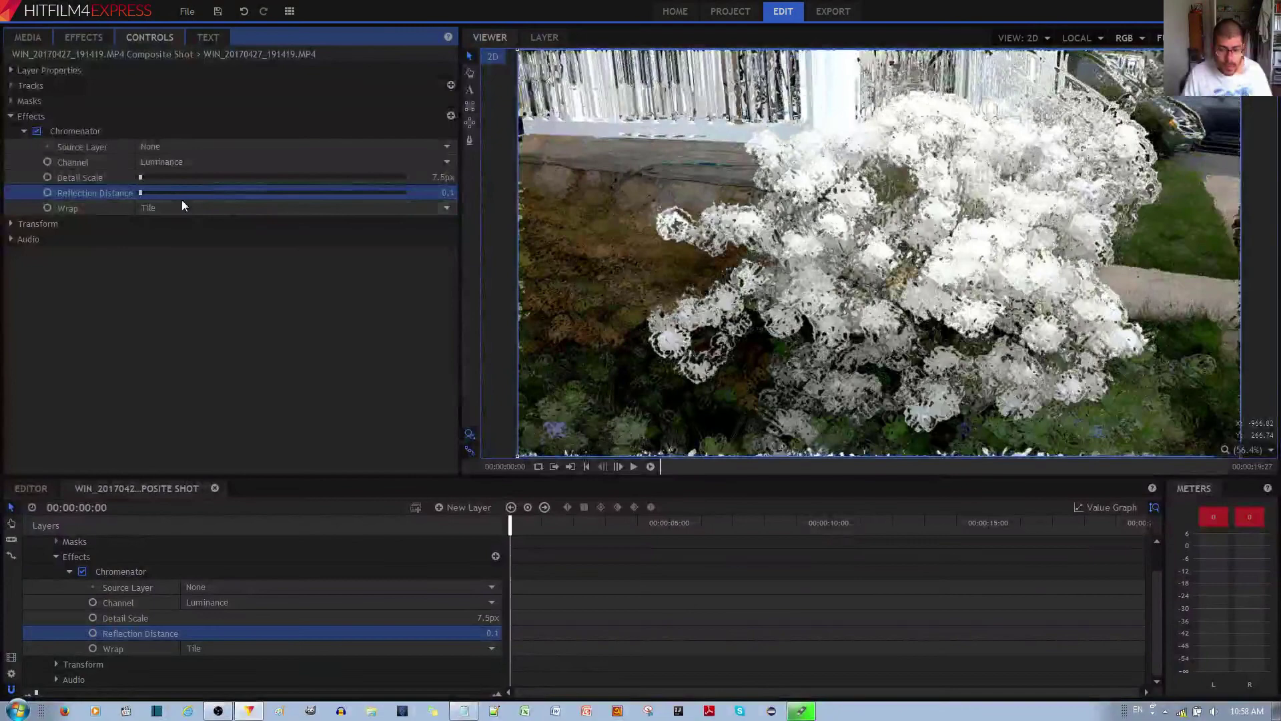
pyautogui.scroll(-1, 185, 203)
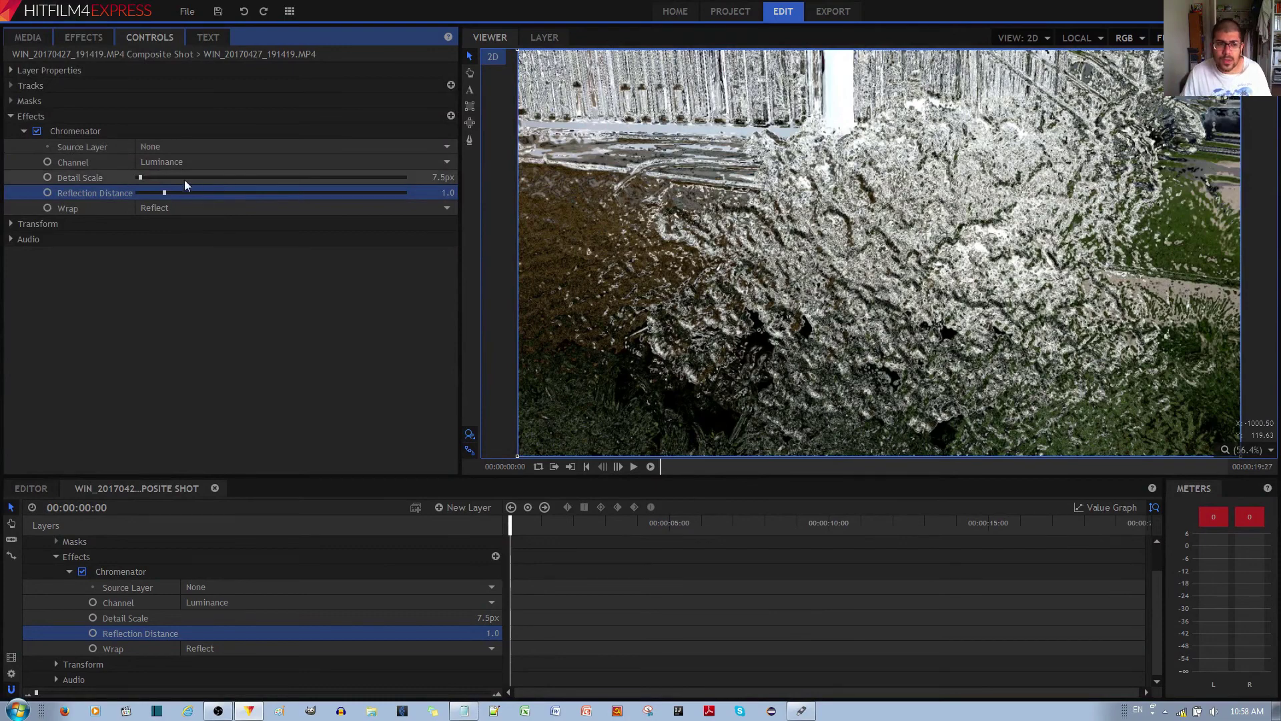
pyautogui.moveTo(141, 179); pyautogui.dragTo(280, 189)
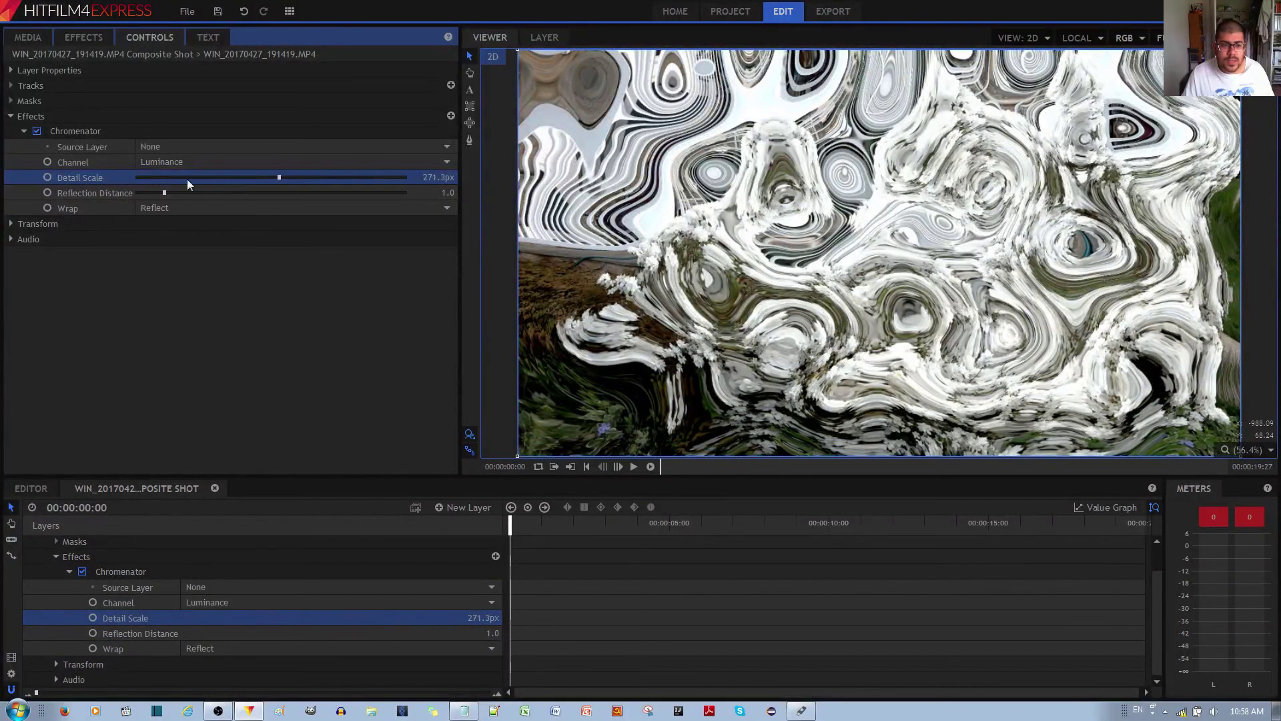
pyautogui.moveTo(154, 176); pyautogui.dragTo(268, 176)
# Compare Tile and Reflect Wrap modes again, leaving Wrap on Tile.
pyautogui.click(148, 208)
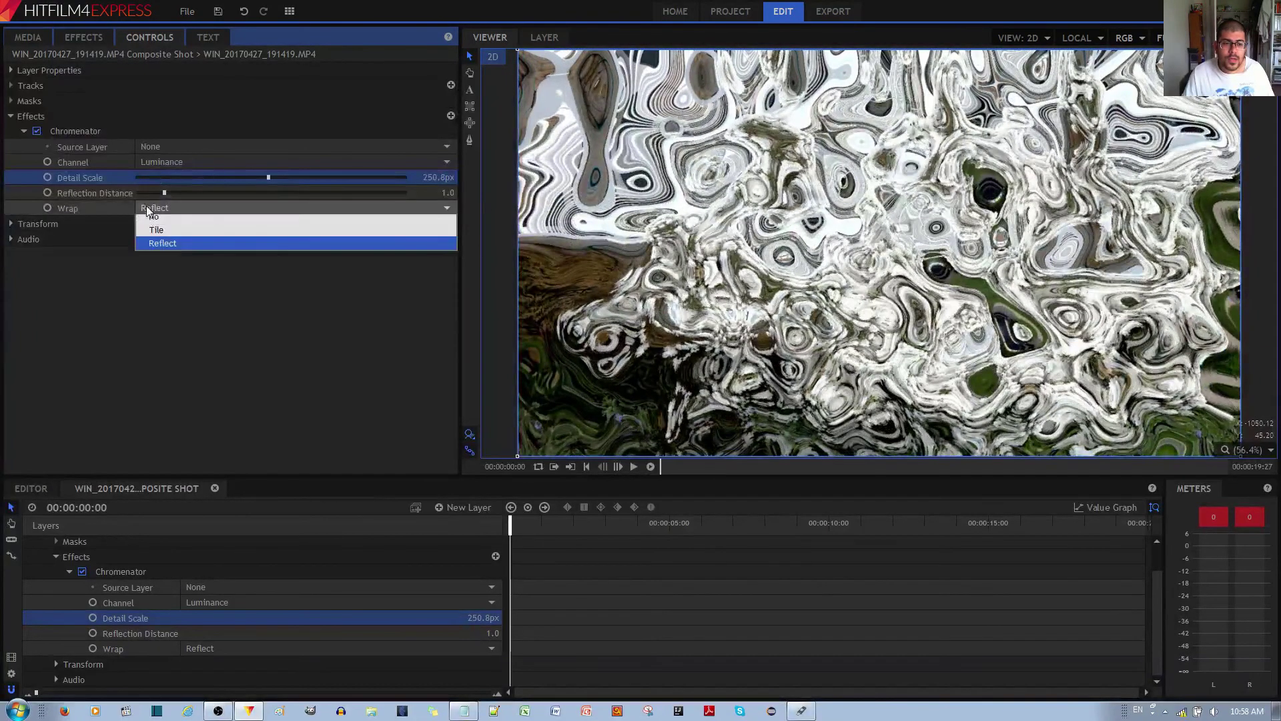
pyautogui.click(156, 230)
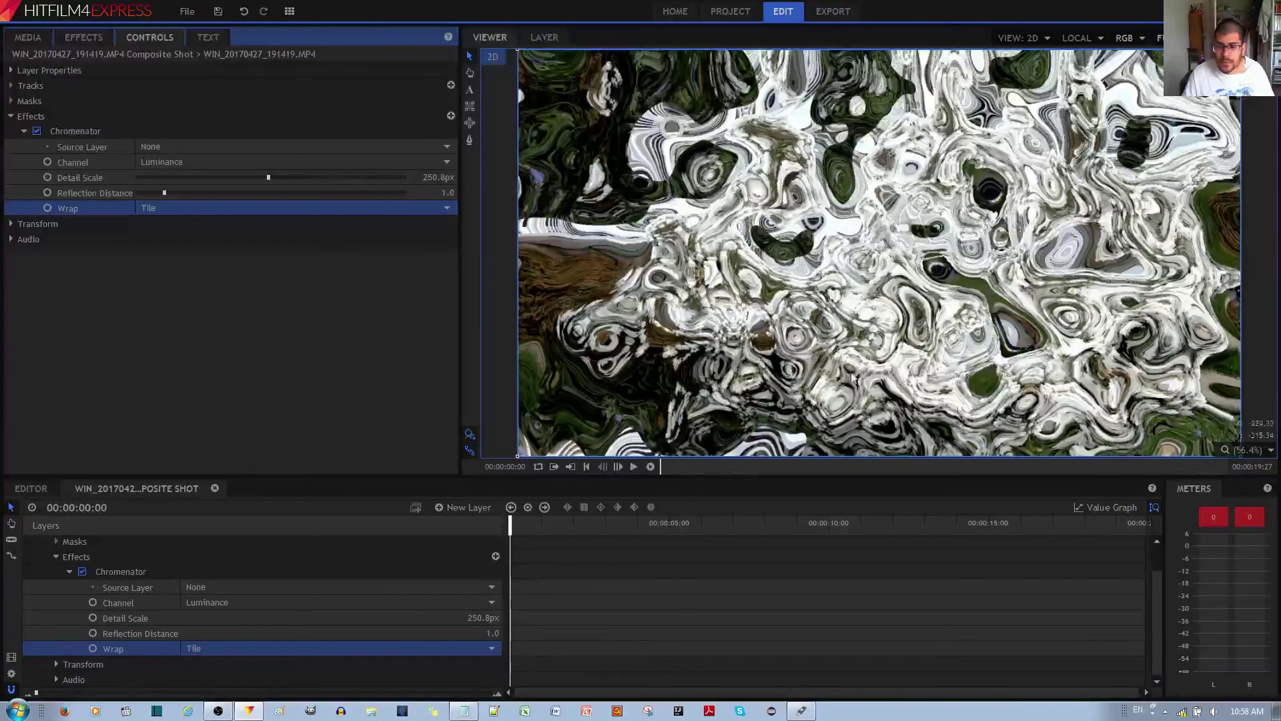
pyautogui.click(303, 208)
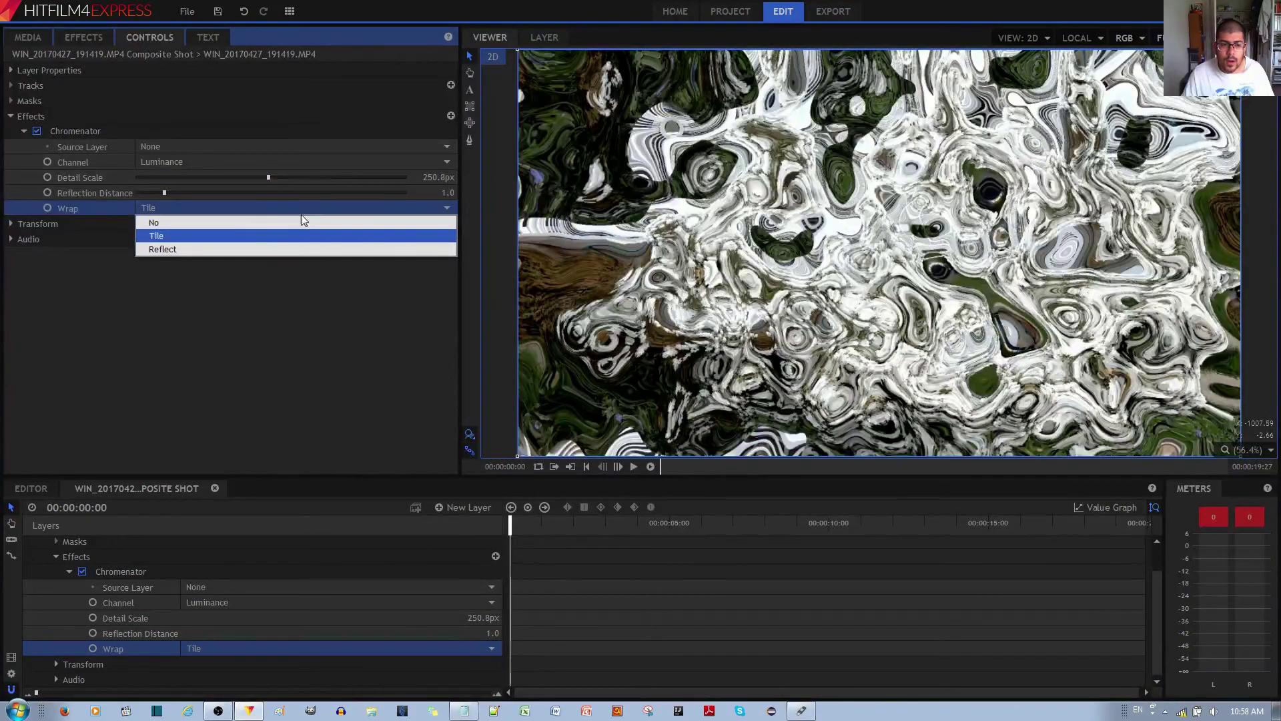
pyautogui.click(288, 250)
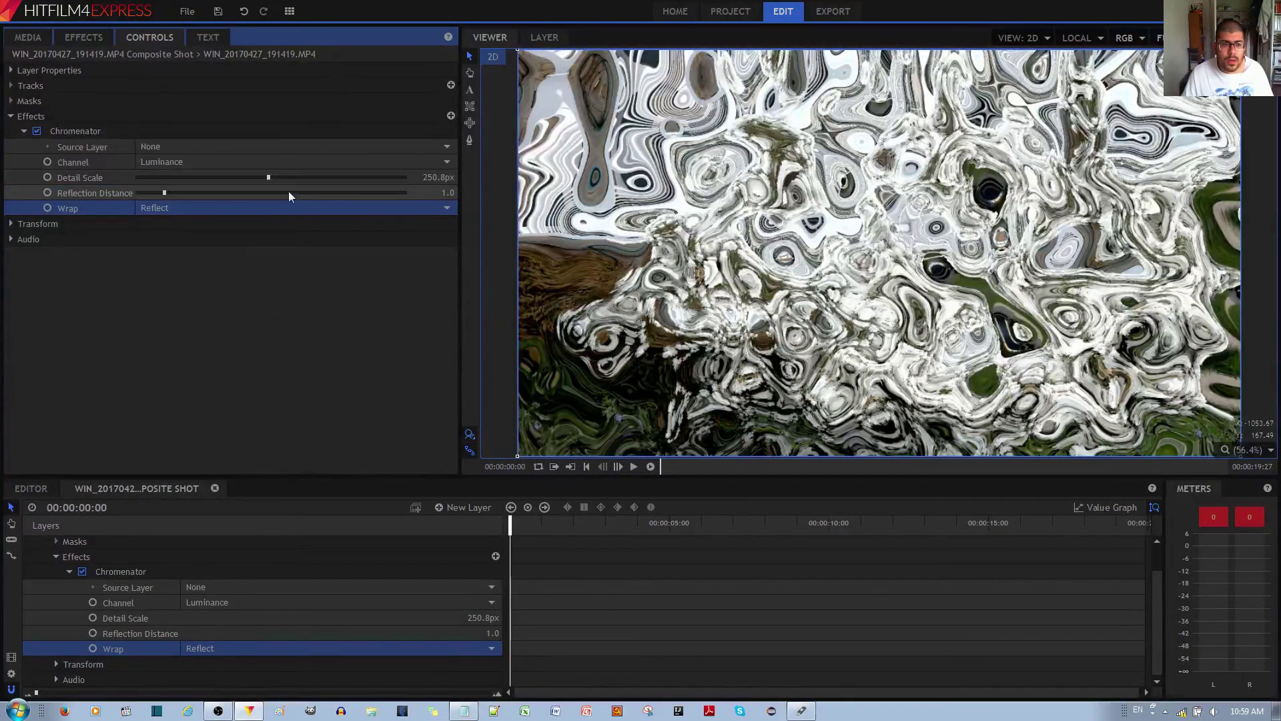
pyautogui.click(272, 209)
pyautogui.click(247, 232)
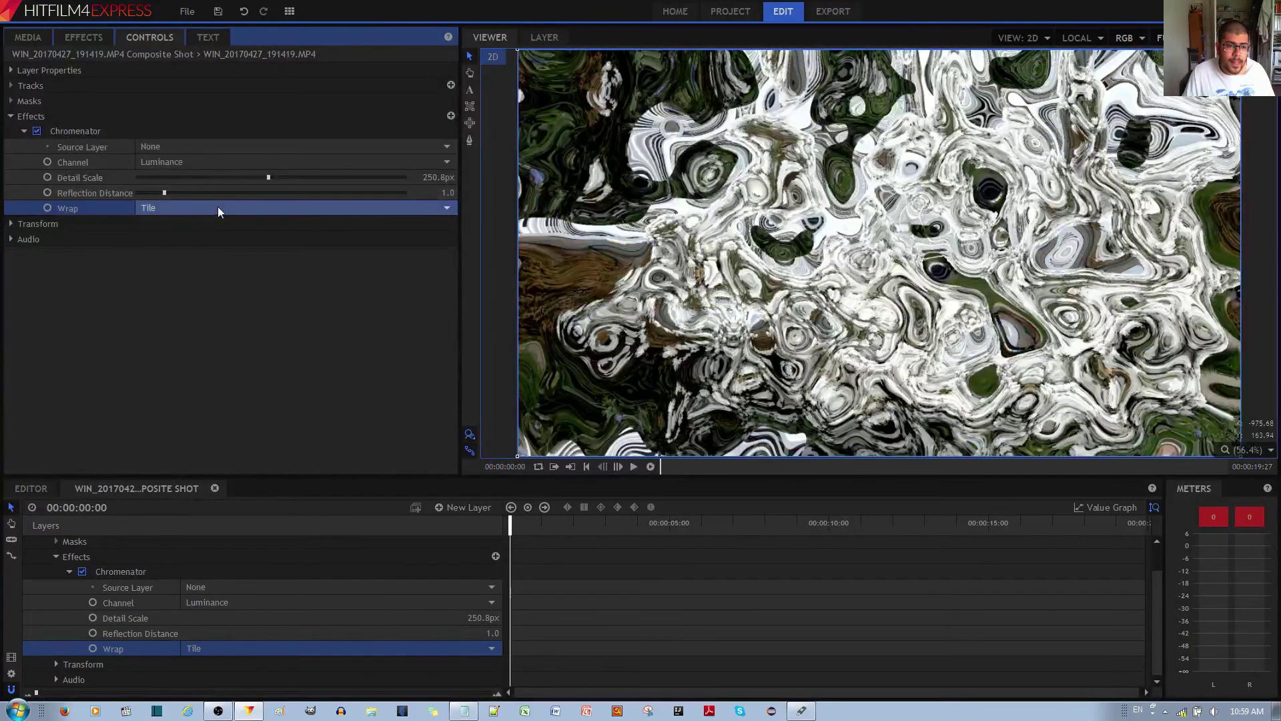
# Keyframe Detail Scale at 0s, about 5s and about 10s, then select the first keyframe.
pyautogui.click(10, 224)
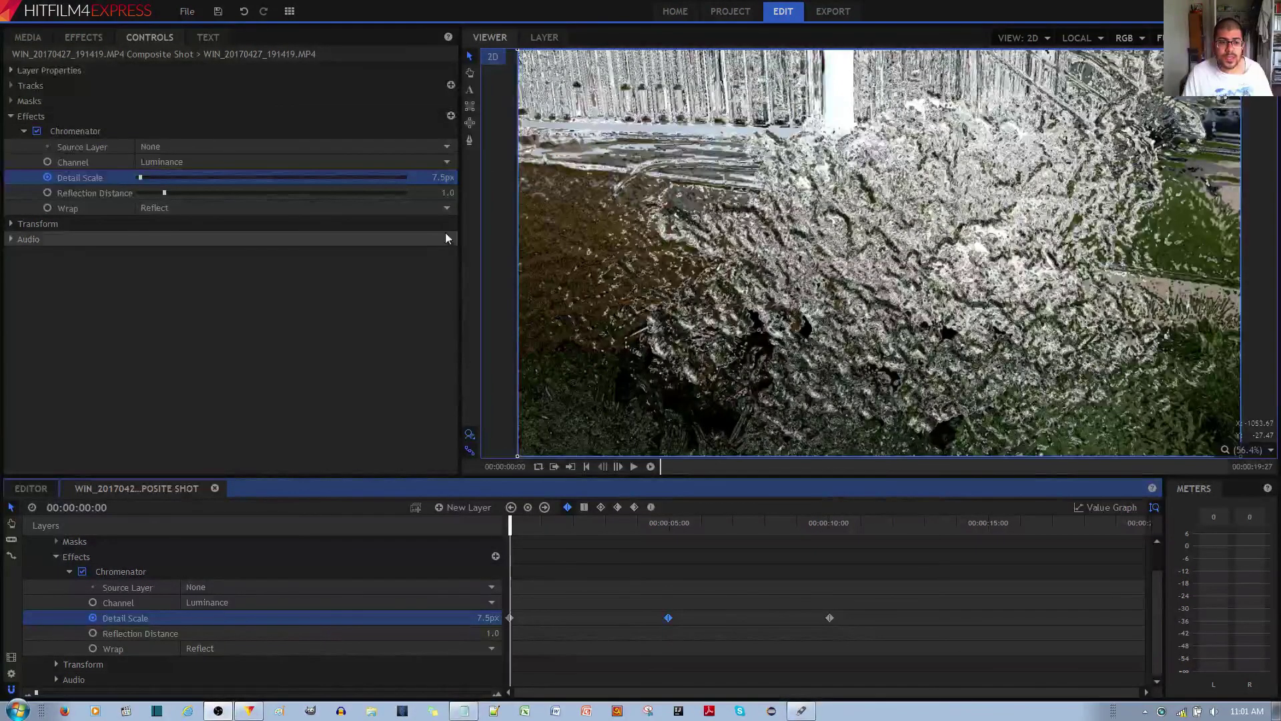
pyautogui.click(209, 183)
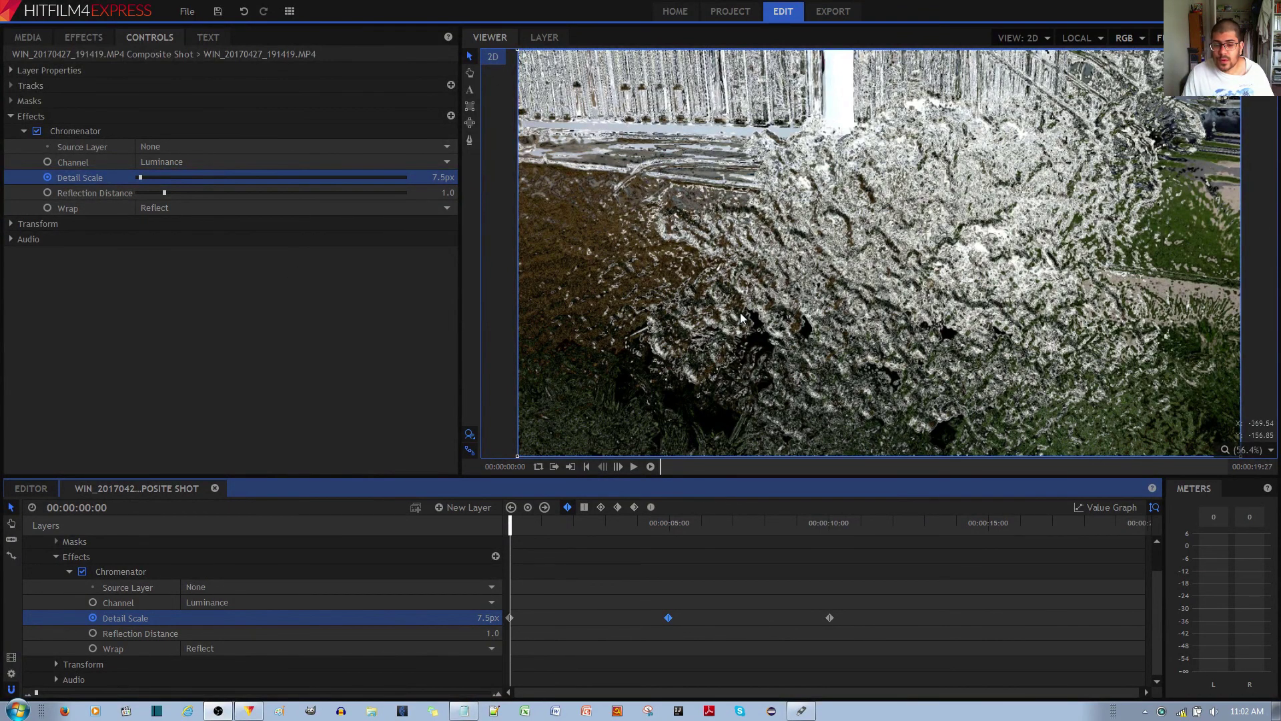
pyautogui.click(510, 617)
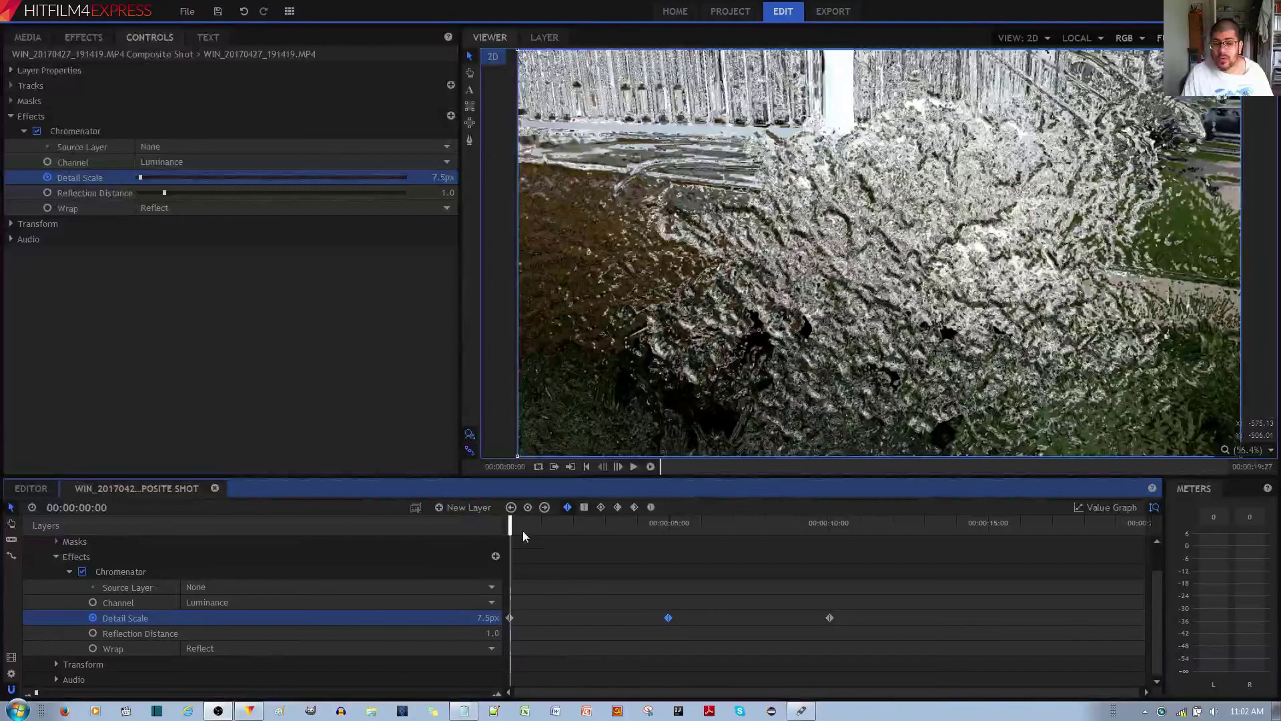
# Scrub the playhead from about 5s to 10s, watching Detail Scale fall from 505.2px to 0.0px.
pyautogui.moveTo(511, 530); pyautogui.dragTo(669, 544)
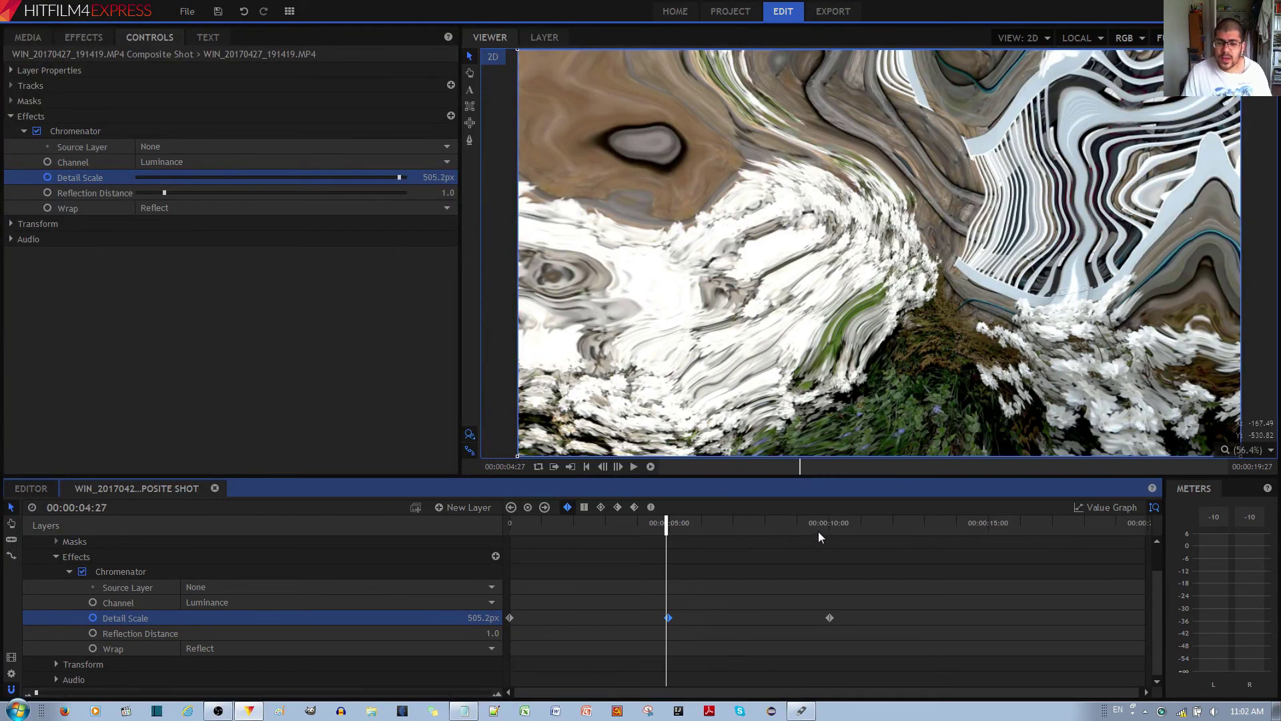
pyautogui.moveTo(820, 528)
pyautogui.mouseDown()
pyautogui.moveTo(798, 528)
pyautogui.moveTo(833, 532)
pyautogui.mouseUp()
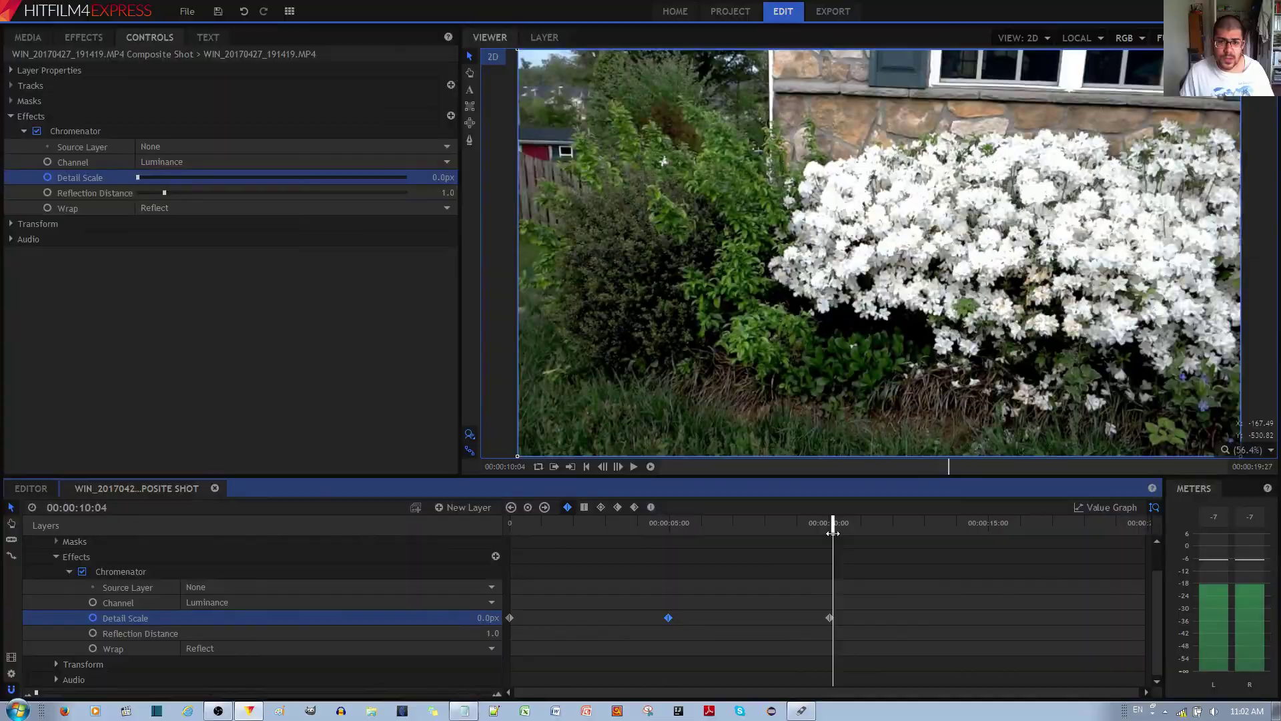